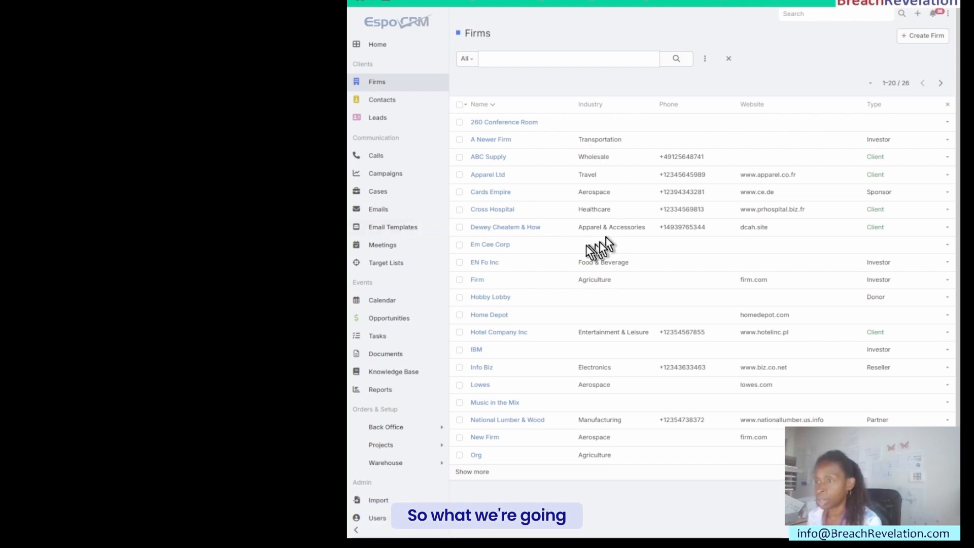
click(492, 210)
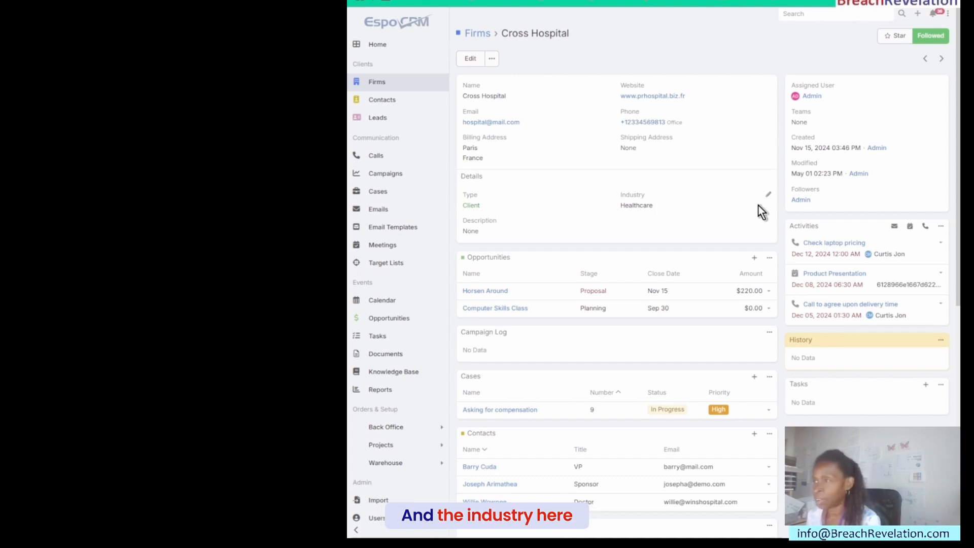
click(769, 194)
scroll(672, 273, down, 5)
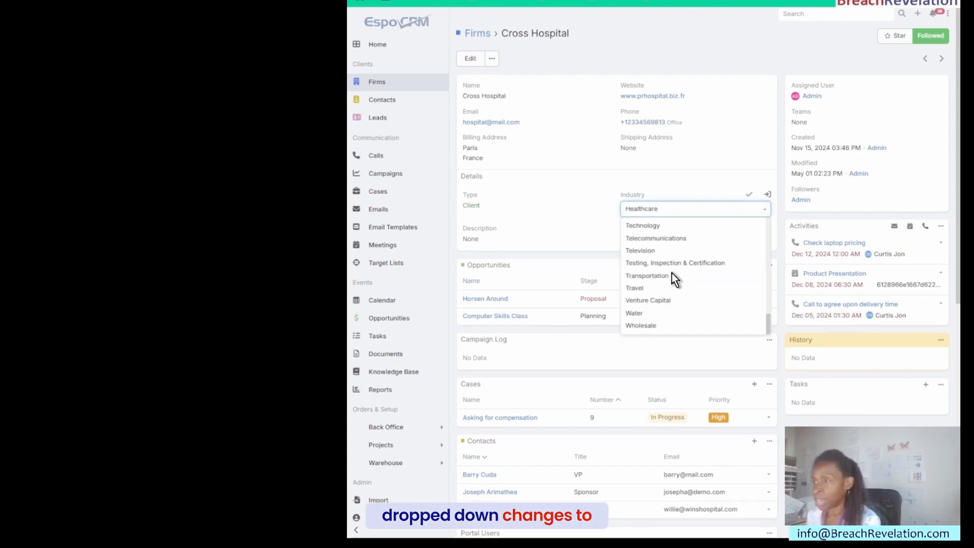
click(661, 288)
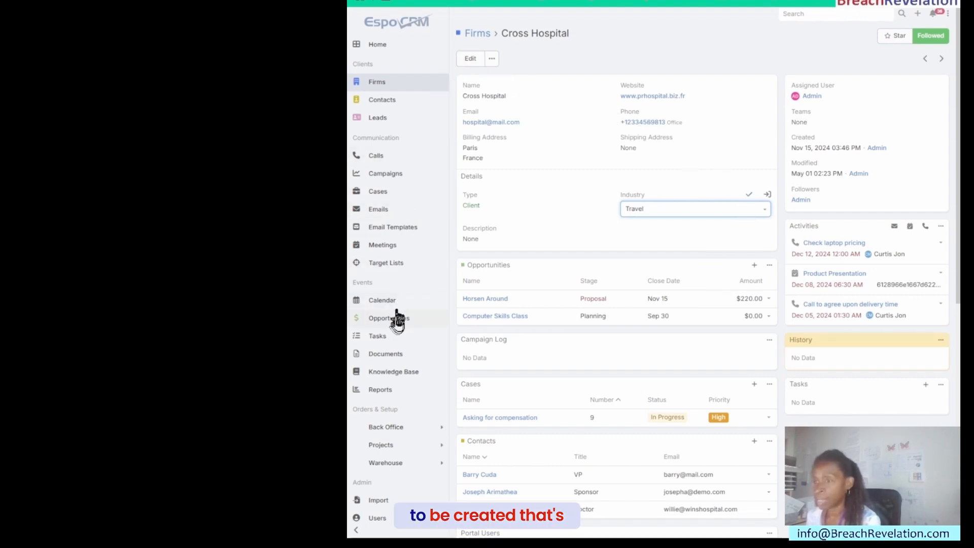
click(379, 337)
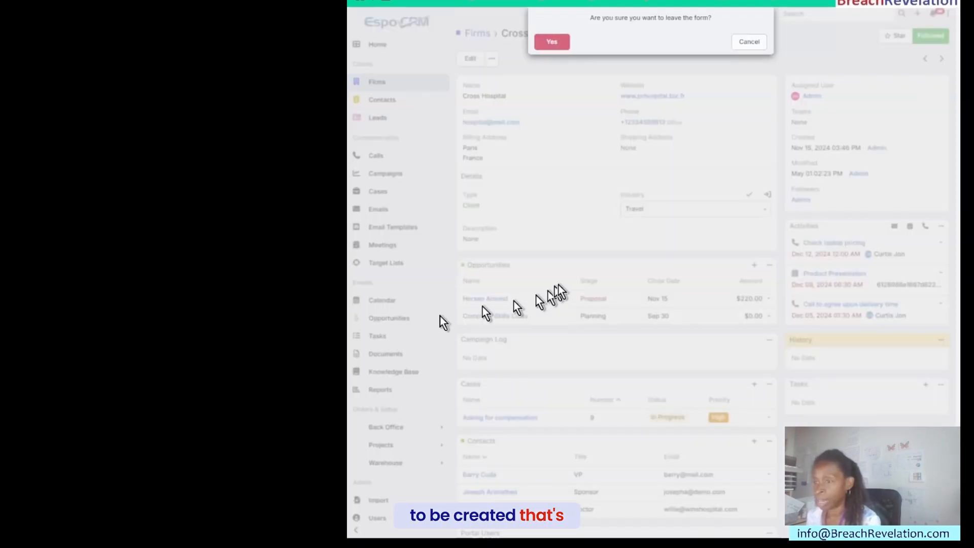
click(552, 42)
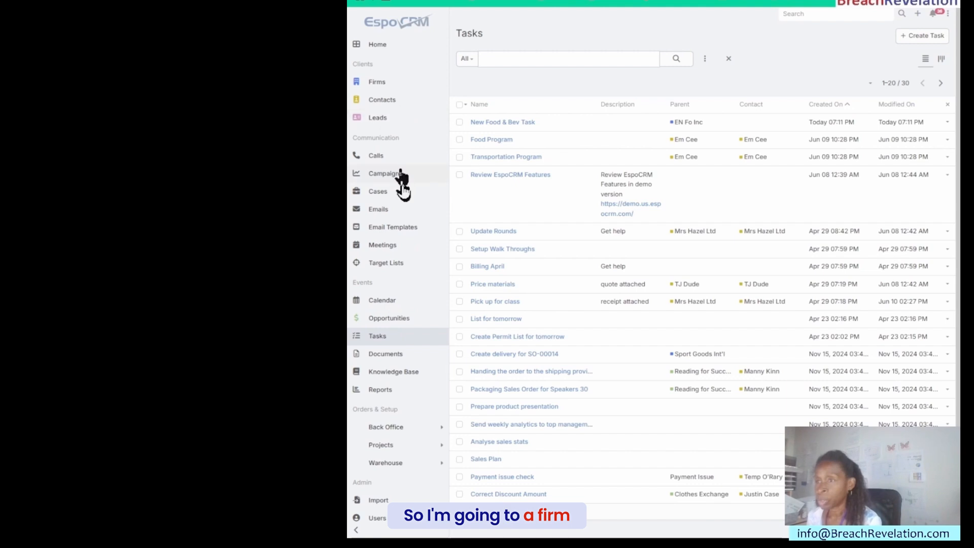
Set the Cross Hospital firm's industry to Travel, save the change, and check the Tasks list
click(380, 83)
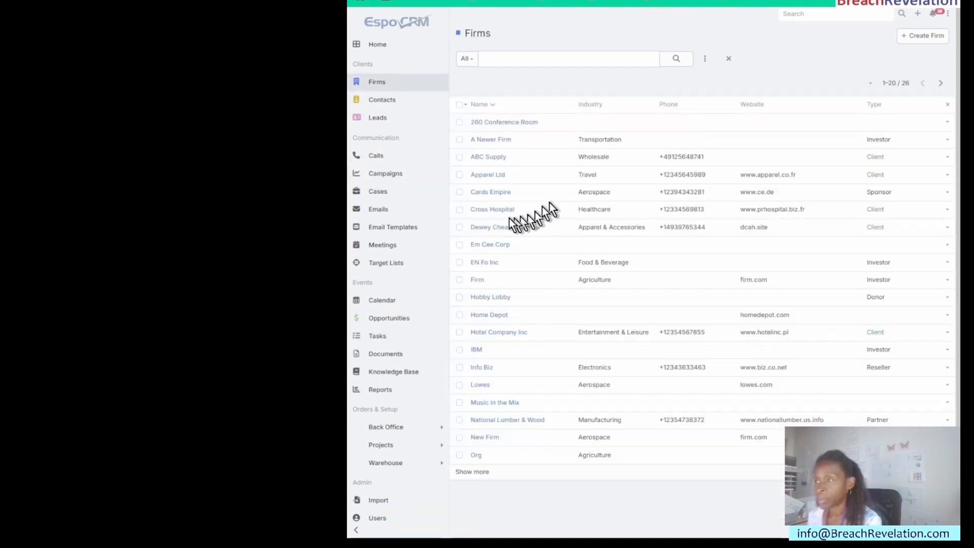
click(491, 210)
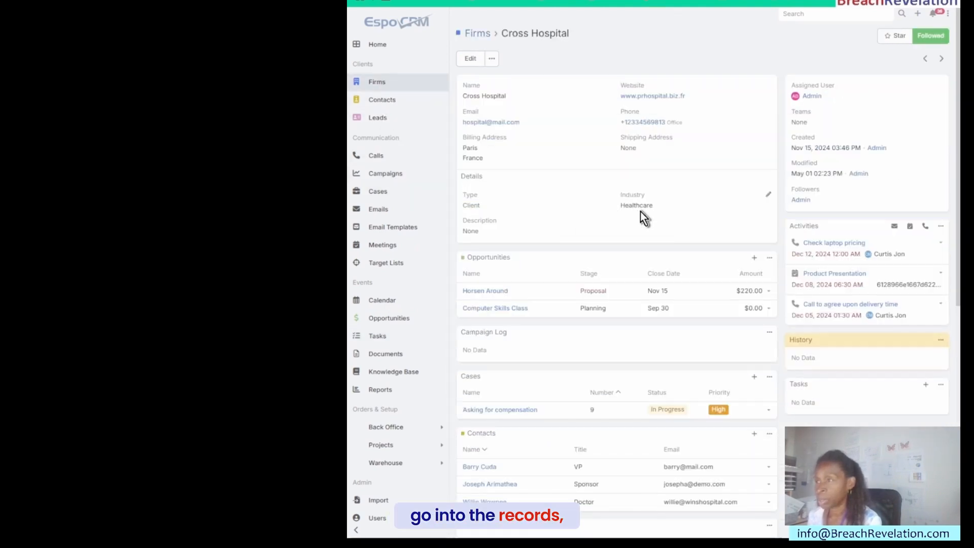
click(768, 195)
scroll(695, 263, down, 5)
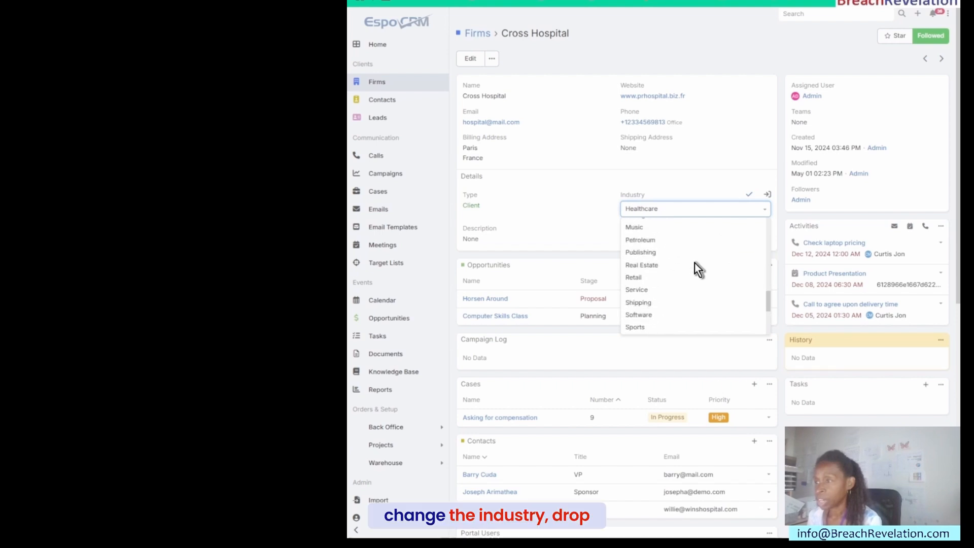
scroll(695, 263, down, 3)
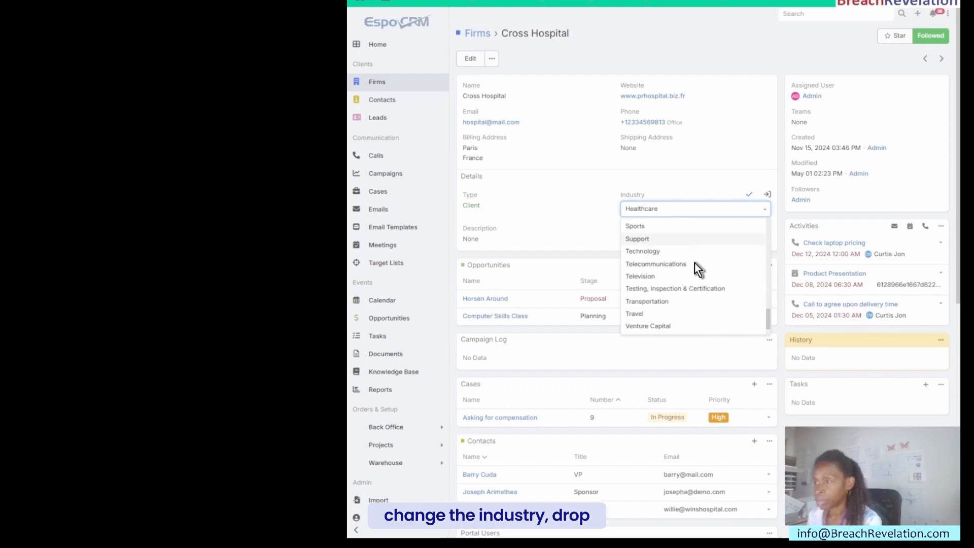
click(659, 289)
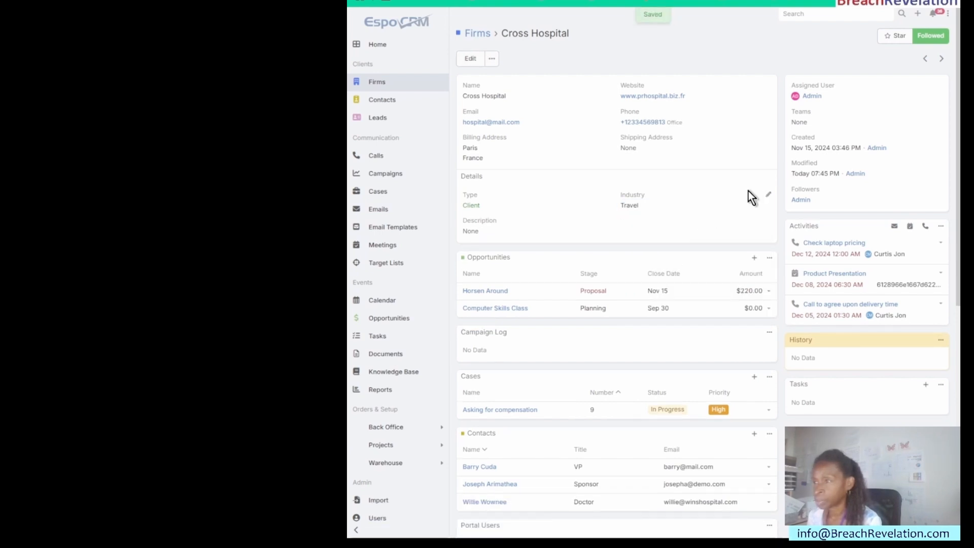
click(748, 194)
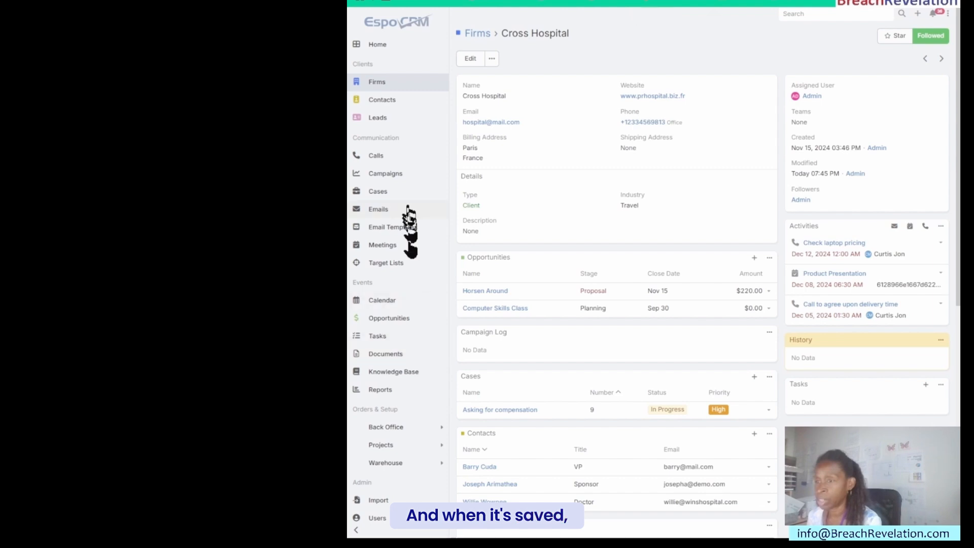
click(391, 336)
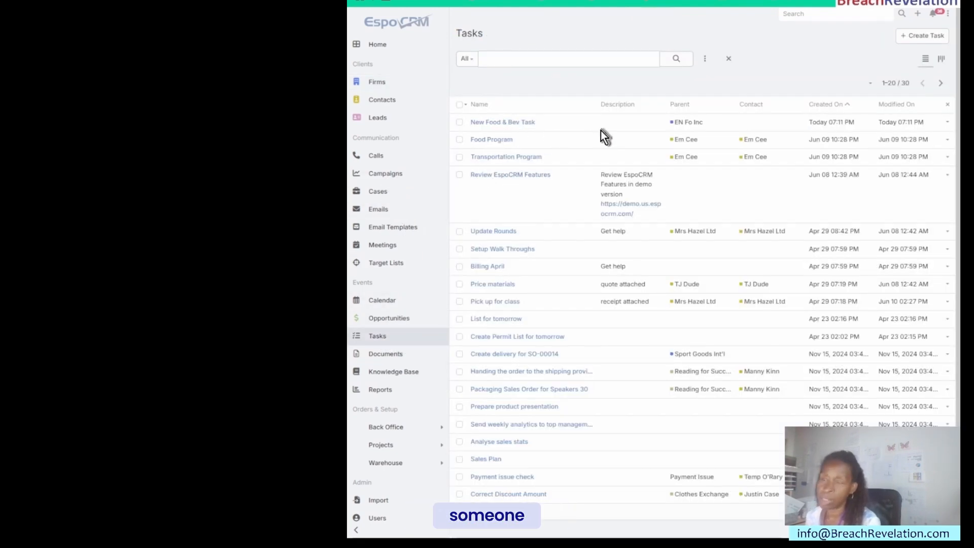
Open the Workflows rule list from the Administration settings
click(948, 13)
click(914, 54)
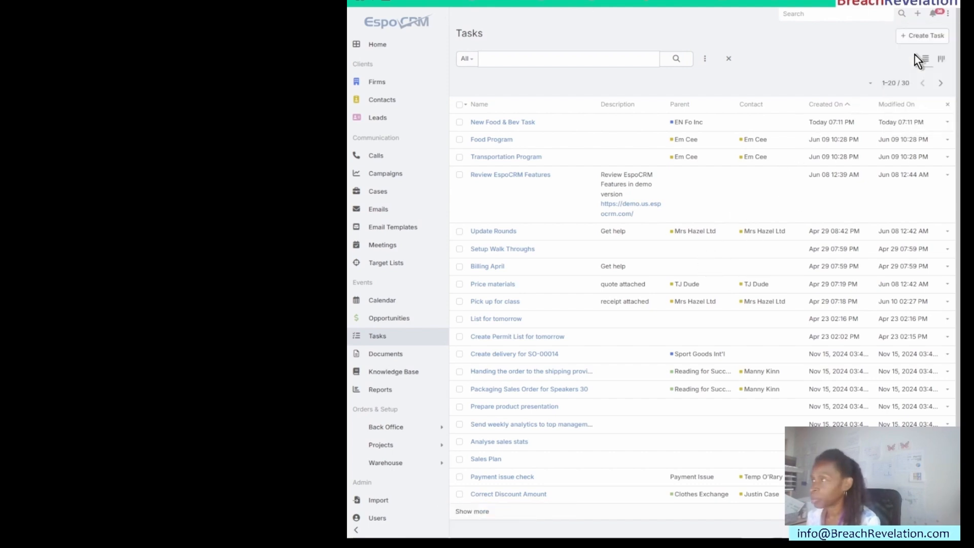
scroll(506, 380, down, 8)
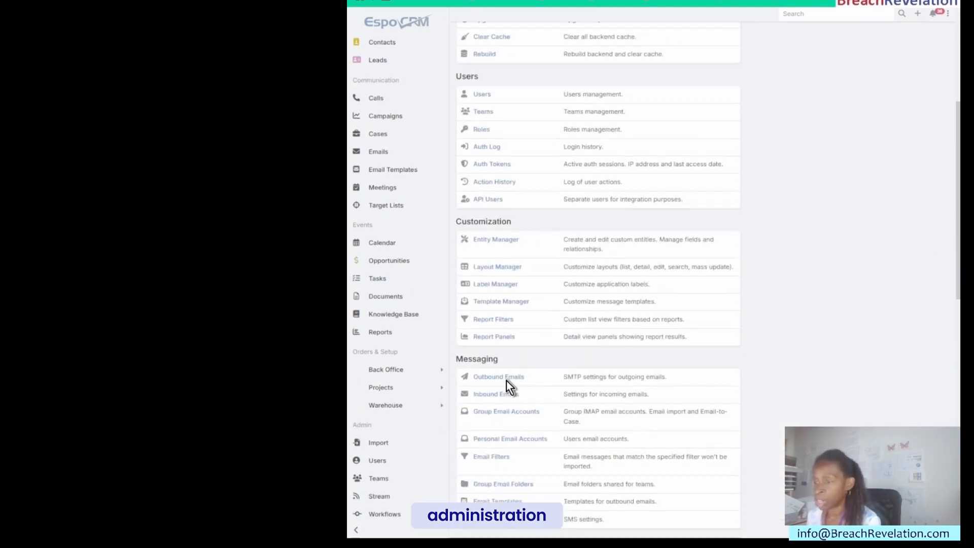
scroll(507, 385, down, 9)
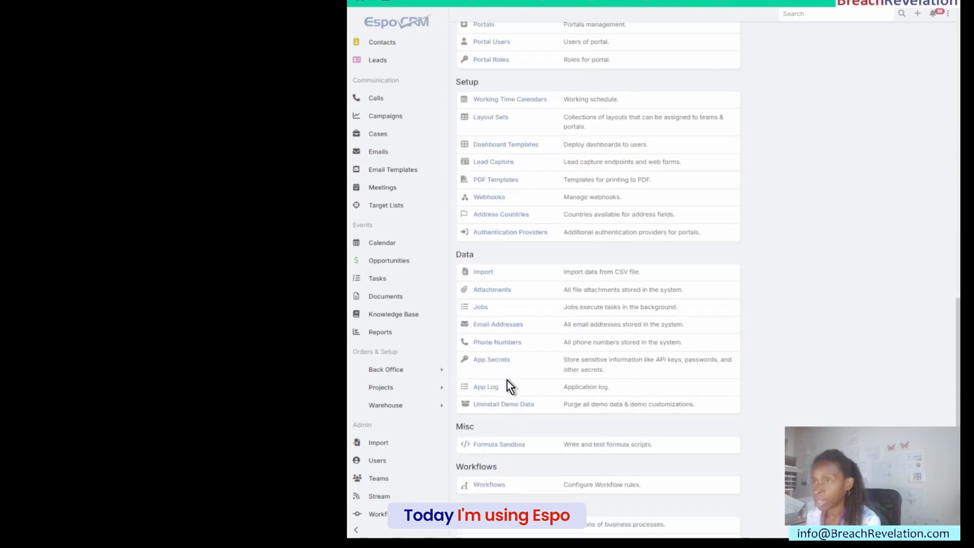
scroll(511, 375, down, 1)
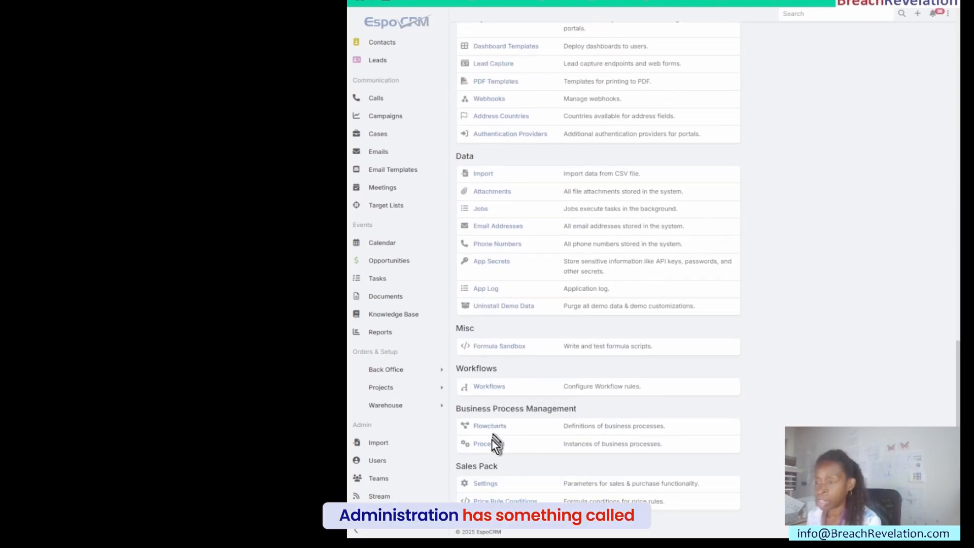
click(489, 387)
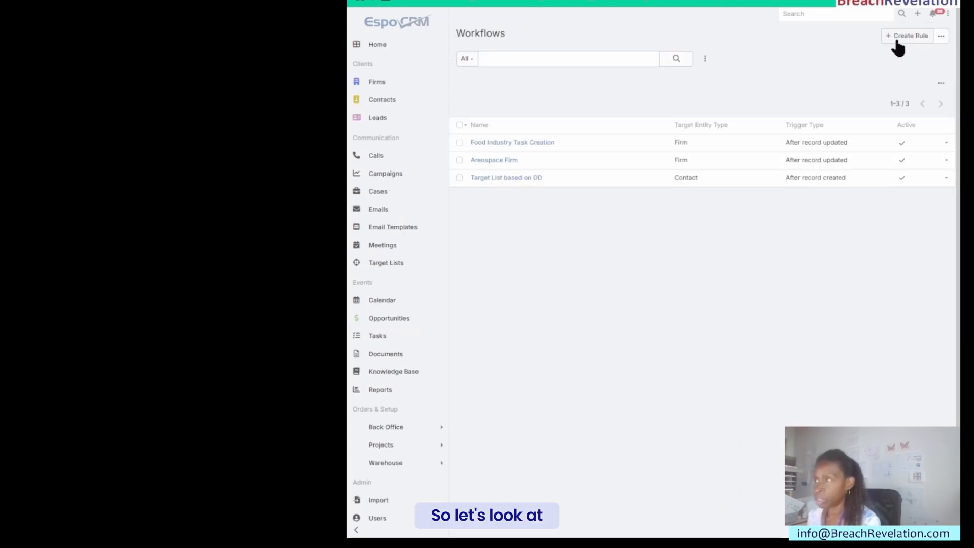
Examine the conditions and the task-creation action of the existing Areospace Firm workflow
click(495, 160)
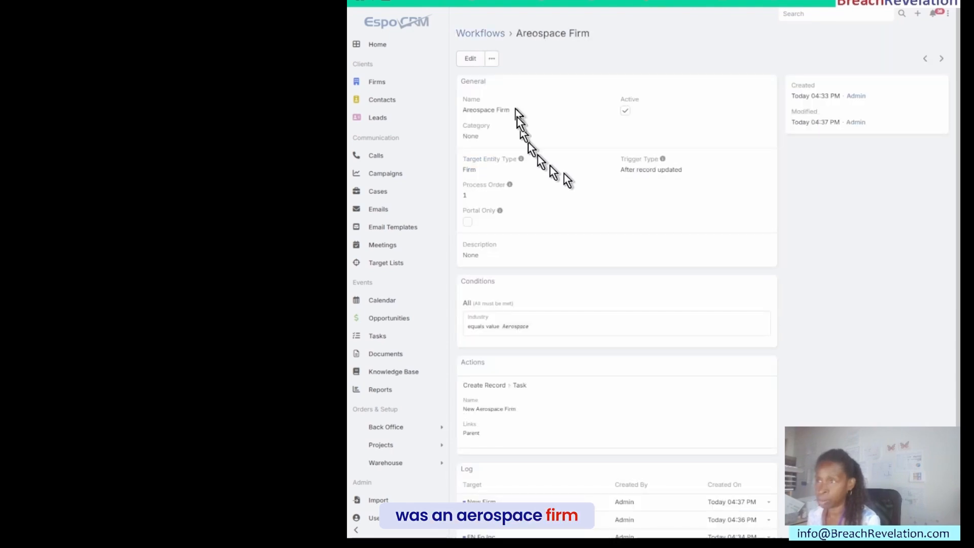
click(471, 58)
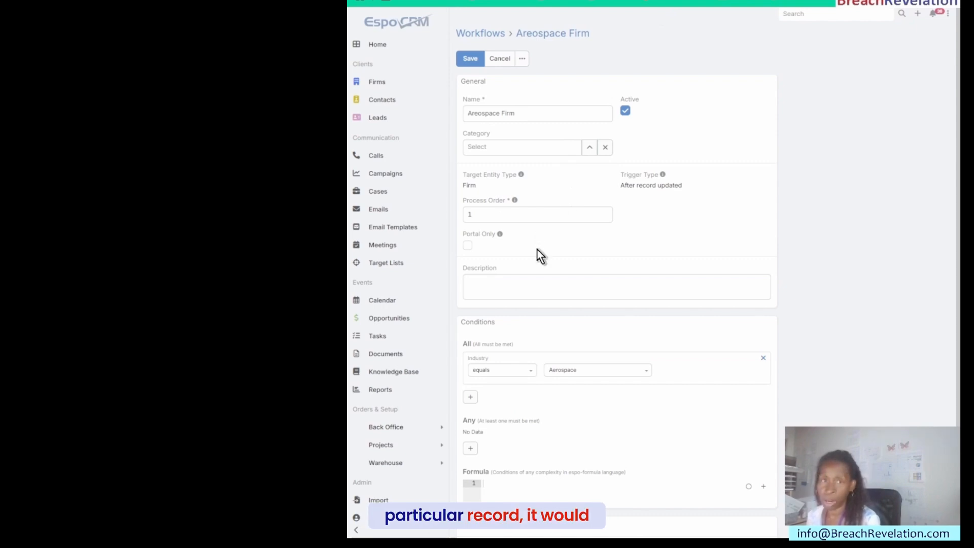
scroll(537, 250, down, 3)
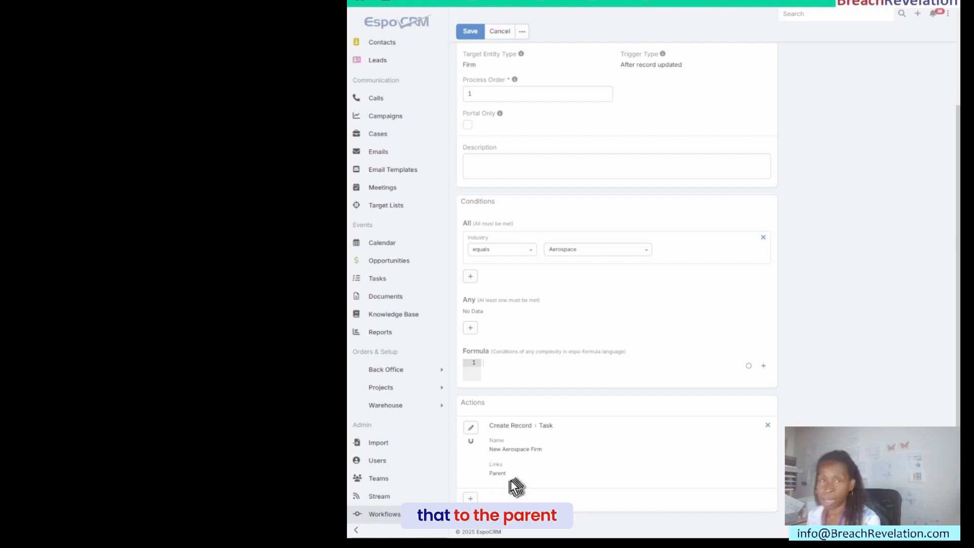
scroll(514, 50, up, 3)
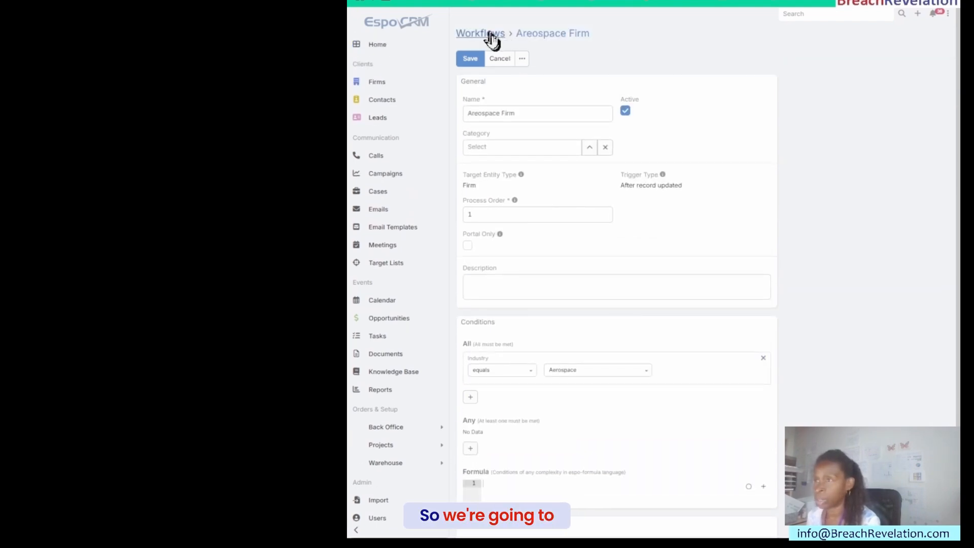
Start a new workflow rule and name it "Create Travel Task"
click(488, 35)
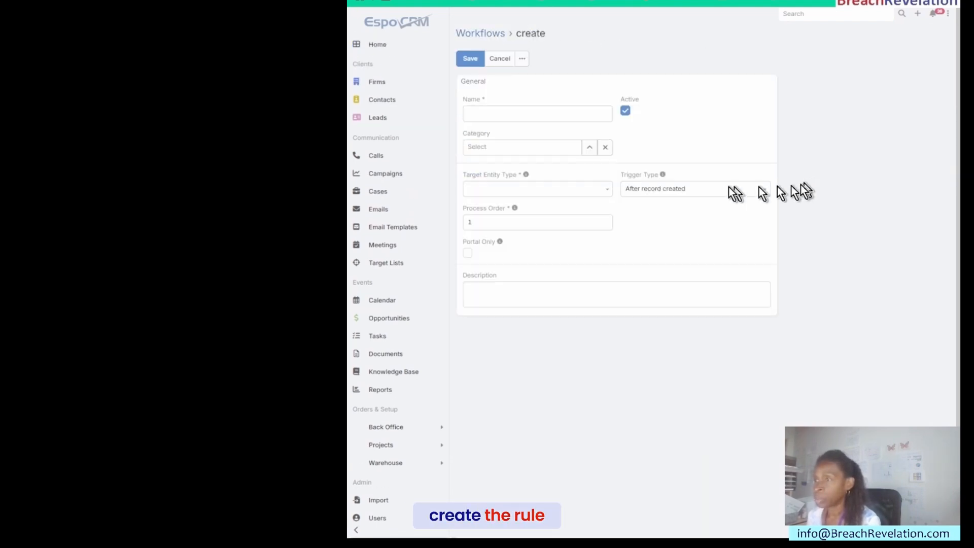
click(541, 113)
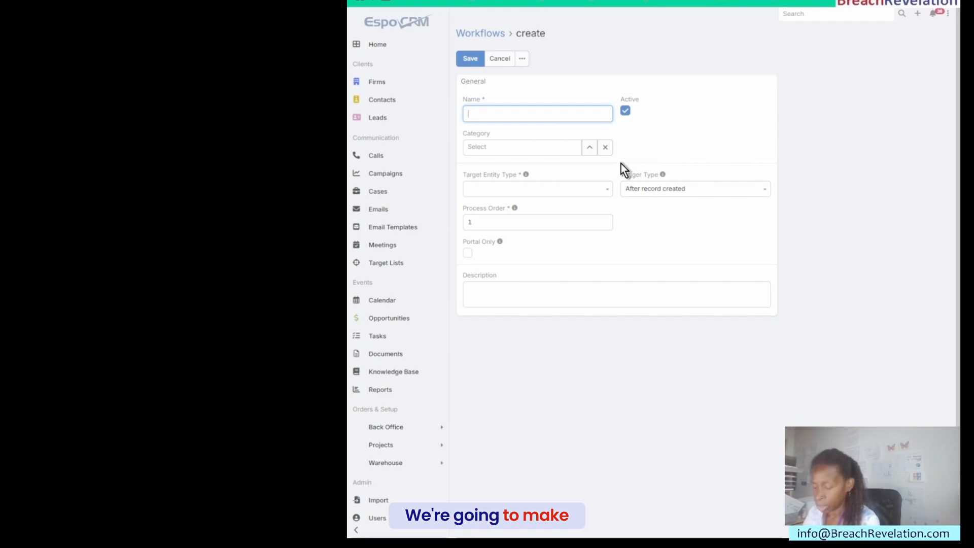
text(Create Tr)
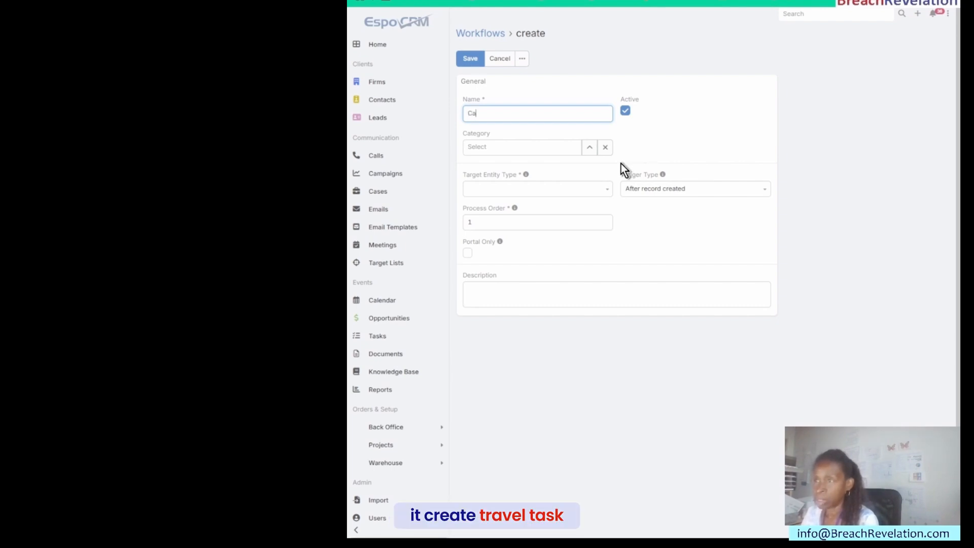
text(av)
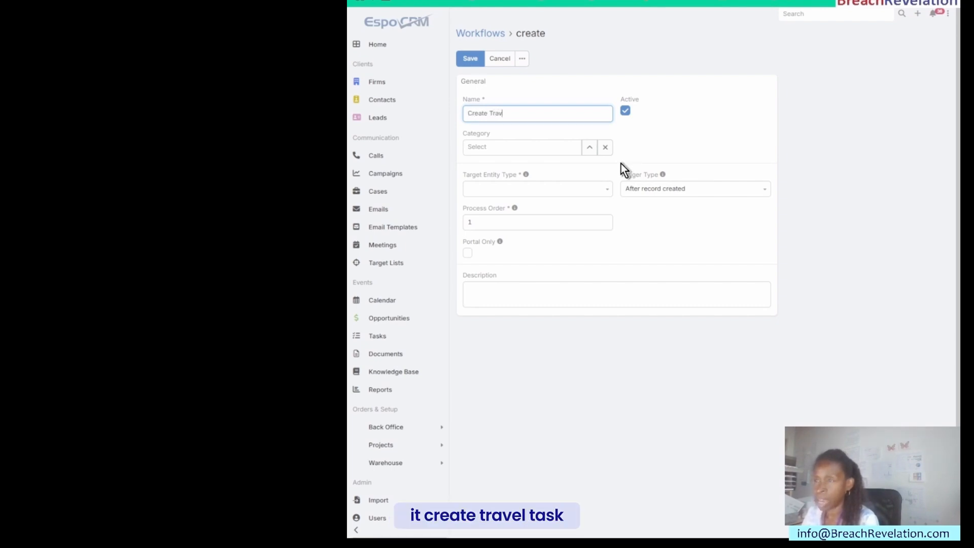
text(el Task)
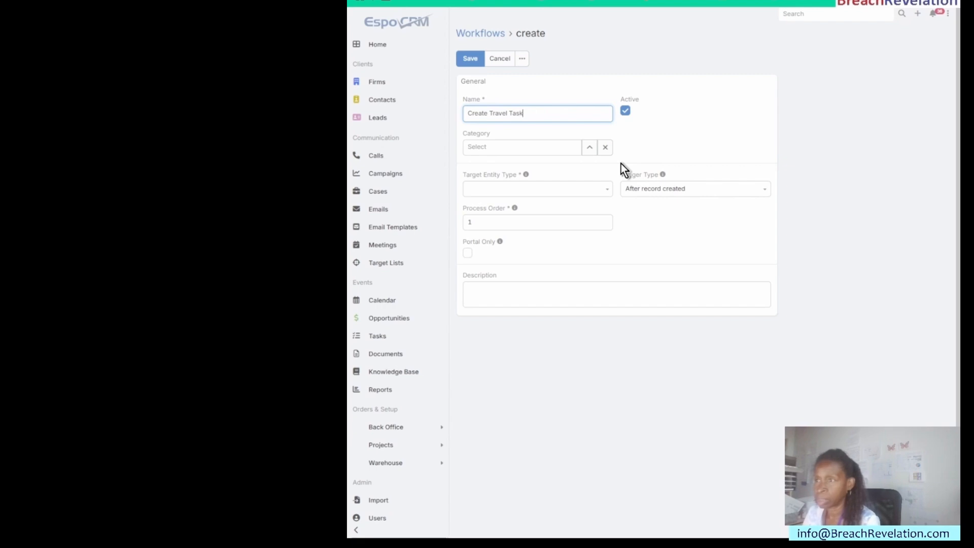
Set the new rule's target entity type to Firm
click(589, 190)
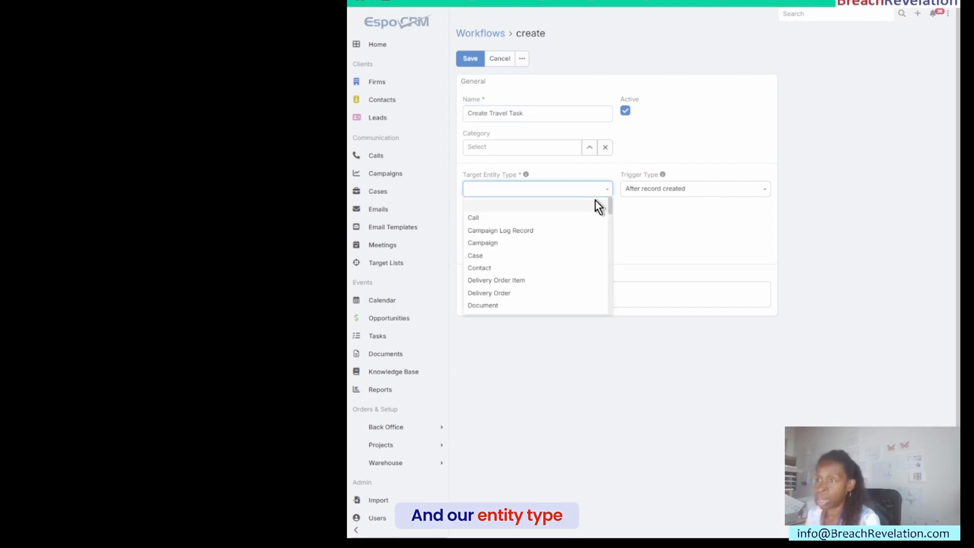
scroll(597, 257, down, 5)
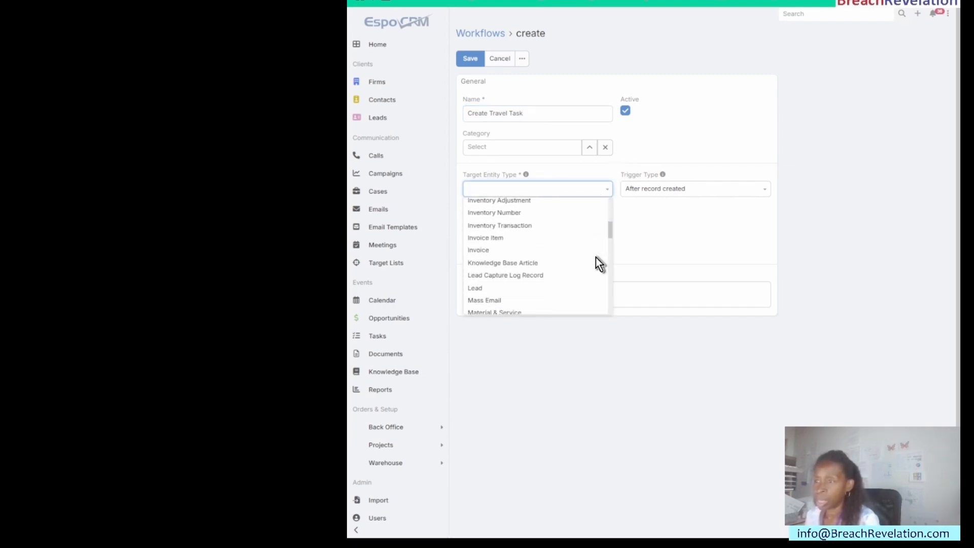
scroll(596, 257, down, 2)
scroll(596, 257, up, 3)
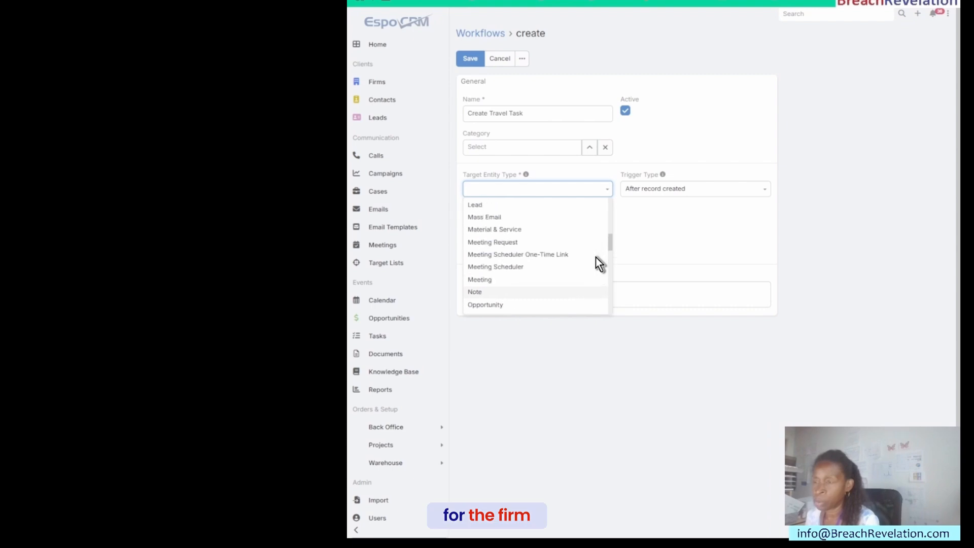
scroll(596, 258, down, 2)
scroll(595, 258, up, 3)
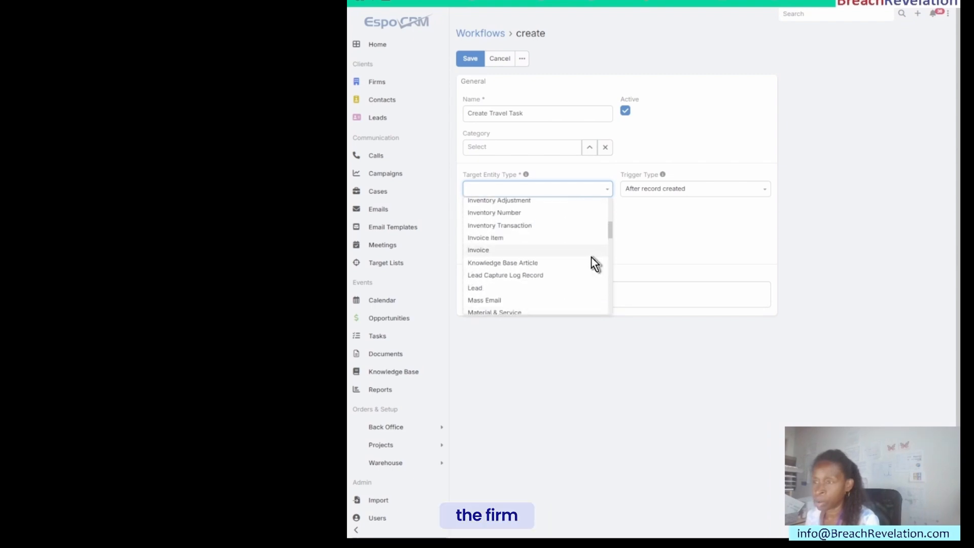
scroll(592, 258, up, 3)
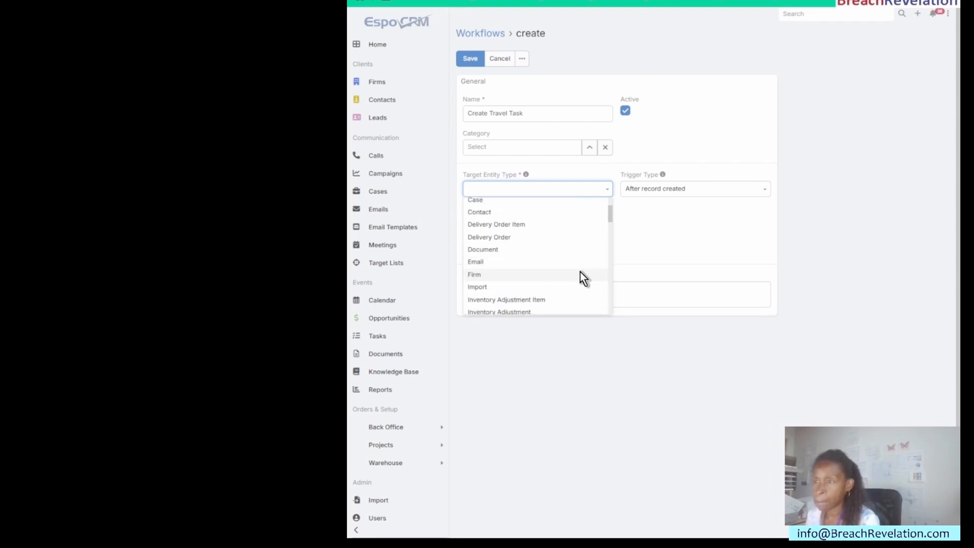
click(580, 274)
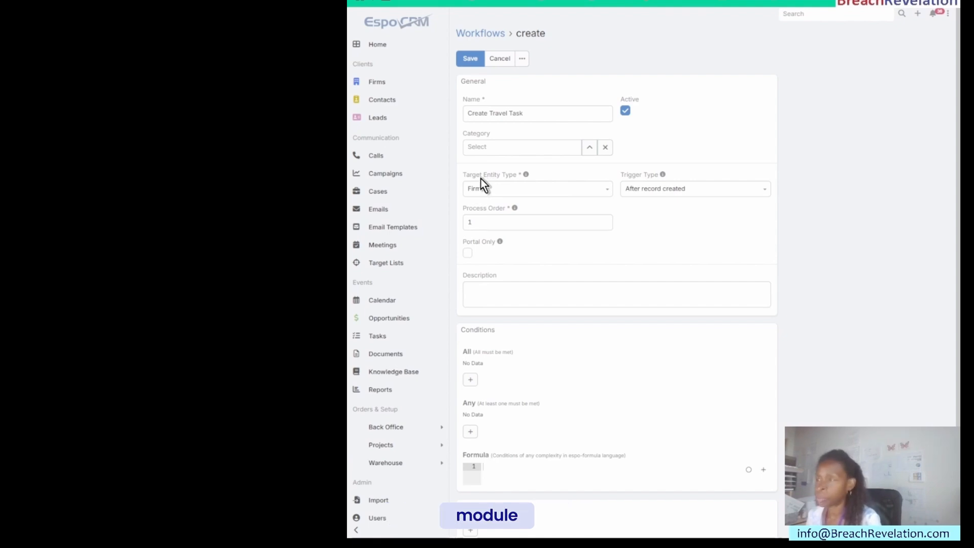
Set the rule's trigger type to "After record created or updated"
click(686, 195)
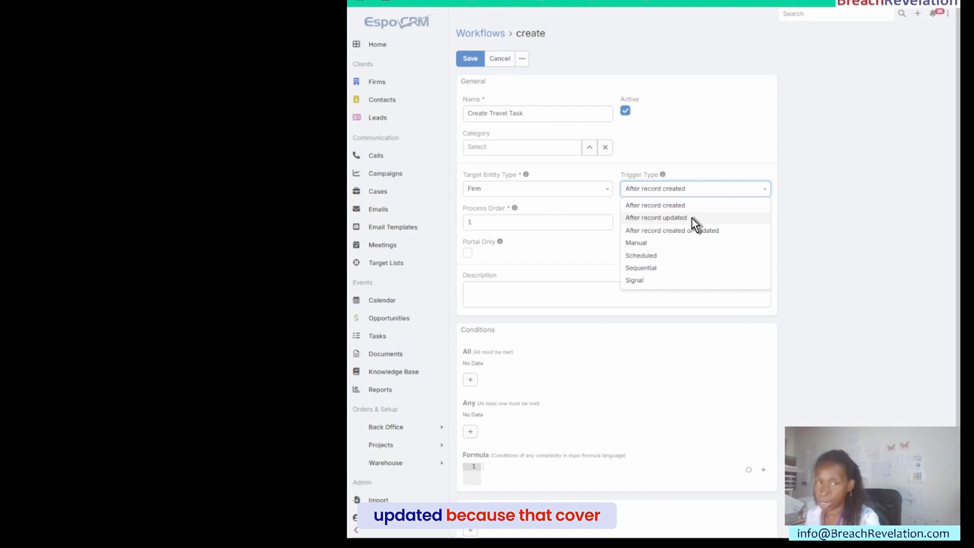
click(692, 218)
click(700, 186)
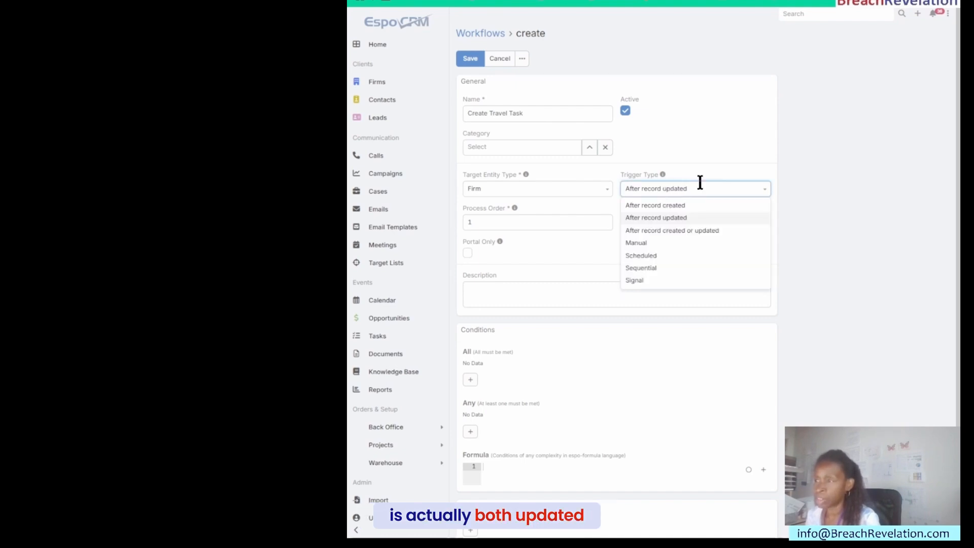
click(702, 232)
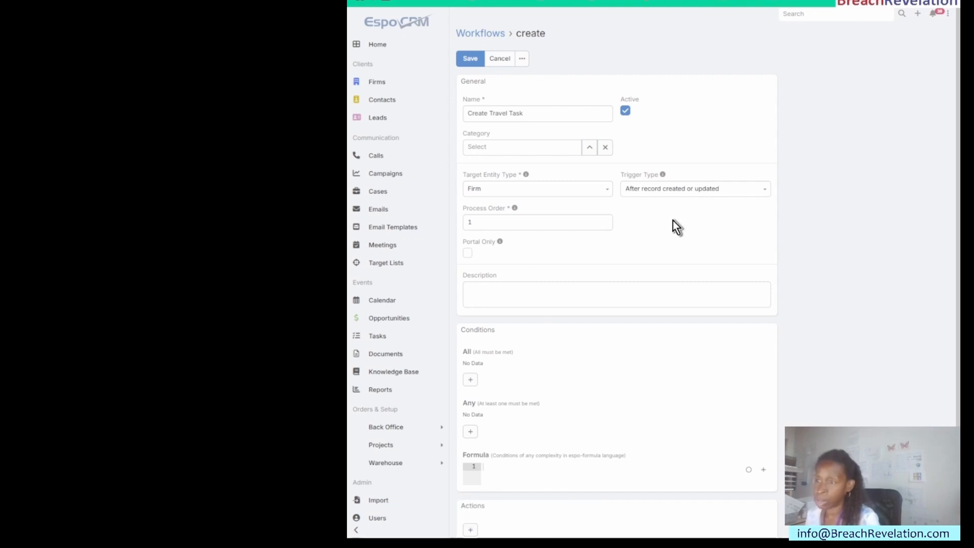
Add an all-must-be-met condition to the rule requiring the firm's Industry to equal Travel
scroll(589, 340, down, 1)
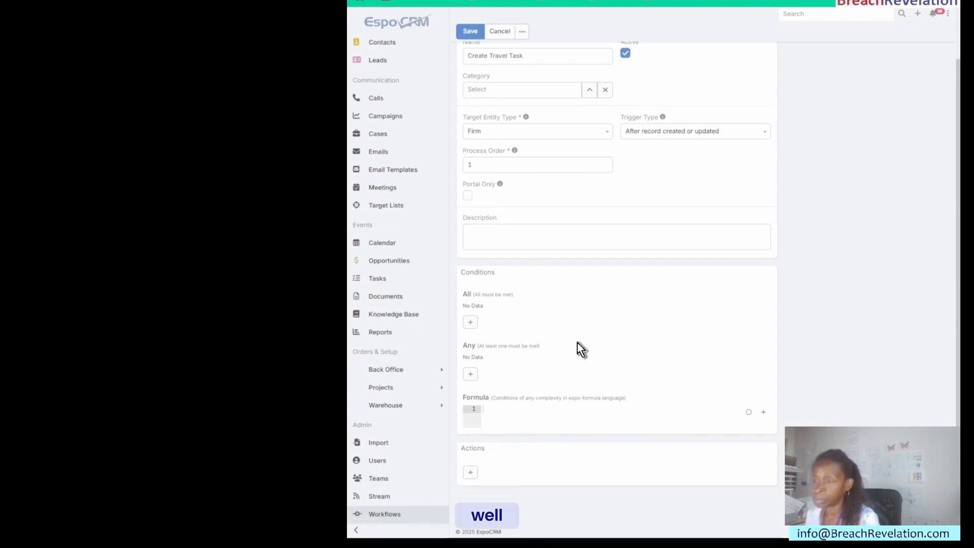
click(469, 324)
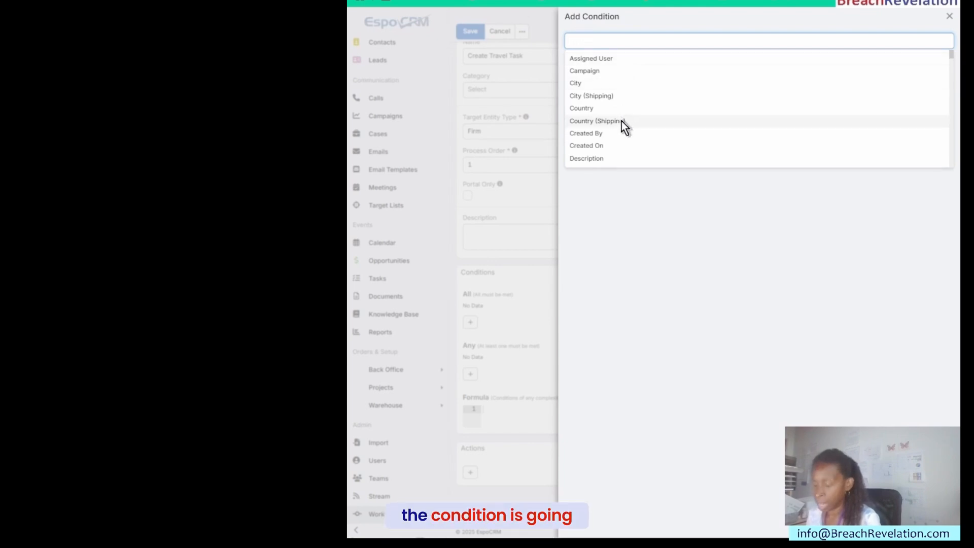
text(i)
click(609, 59)
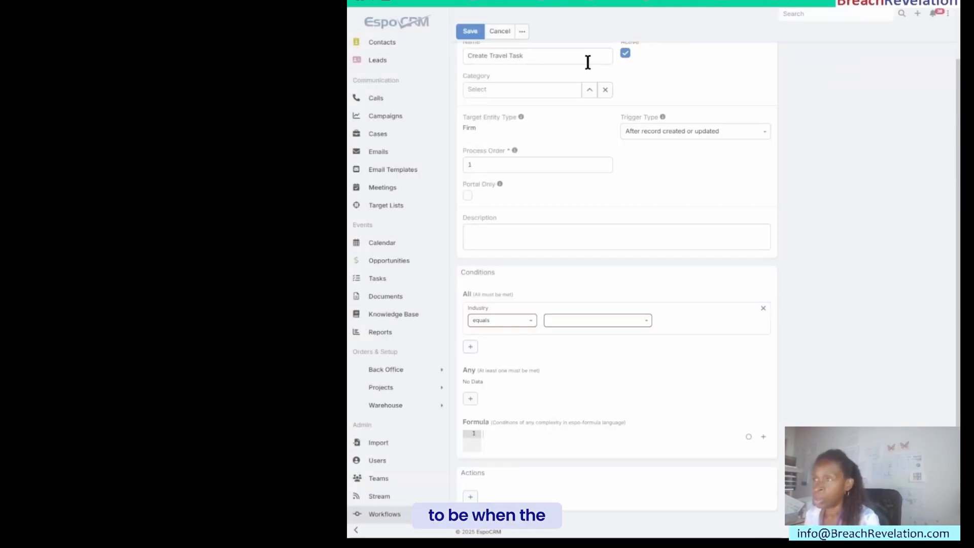
click(582, 319)
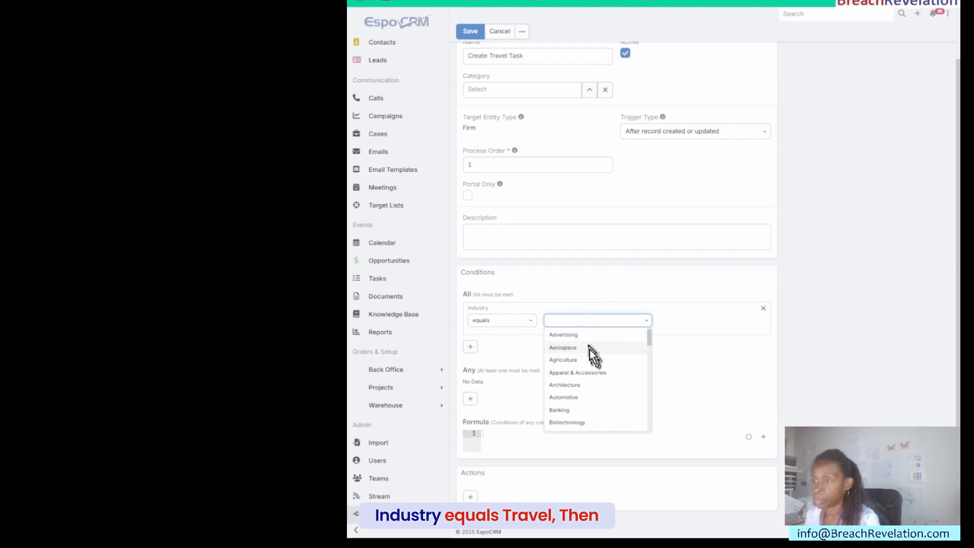
scroll(592, 352, down, 5)
scroll(592, 353, down, 5)
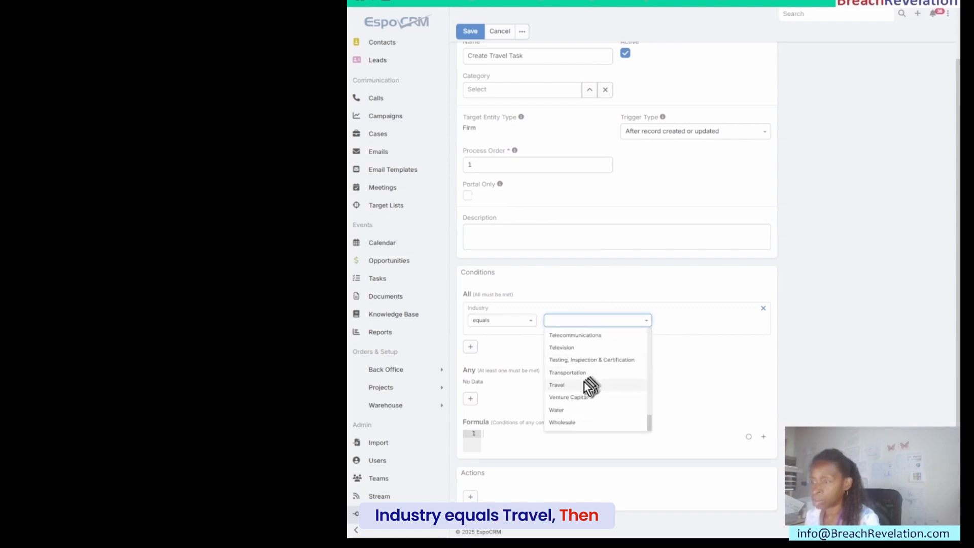
click(585, 384)
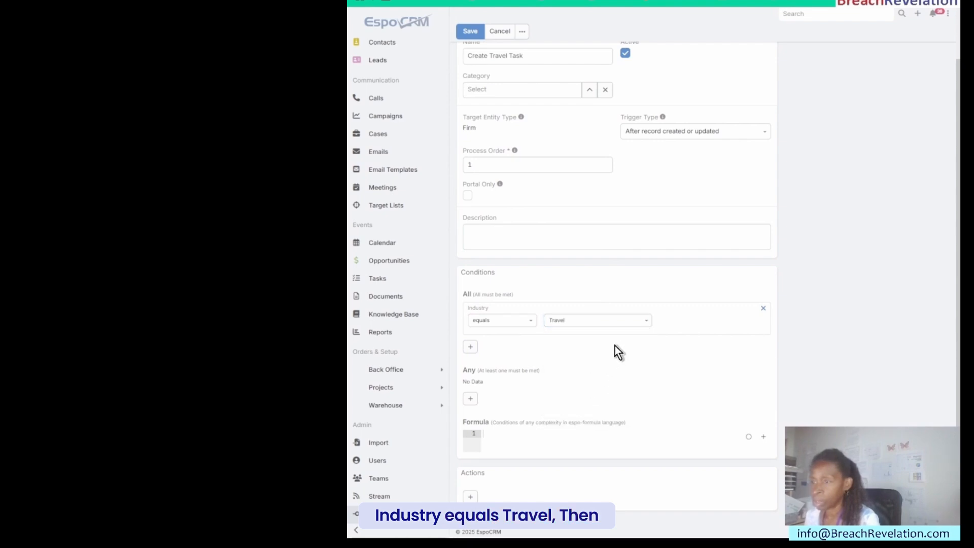
Add a Create Record action to the rule with Task as the entity
click(470, 497)
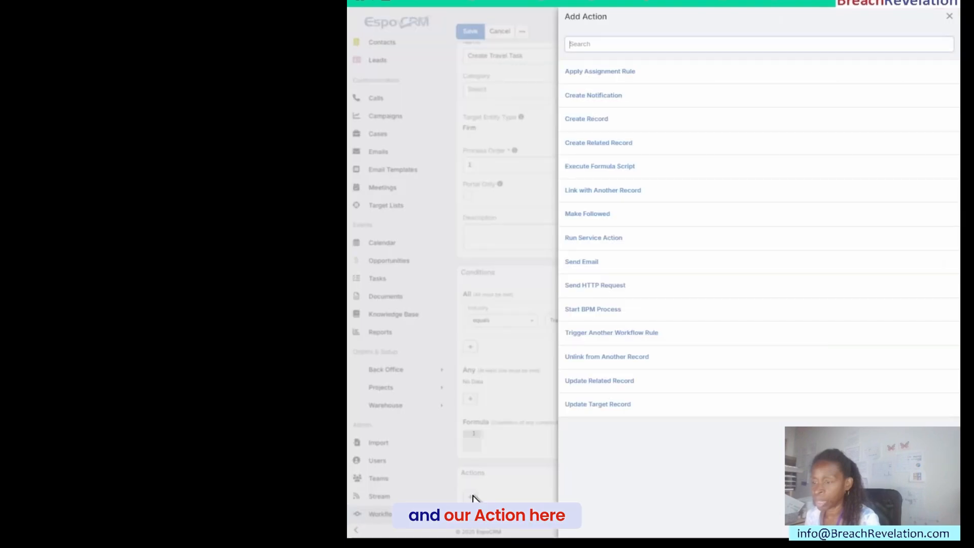
click(599, 120)
click(604, 84)
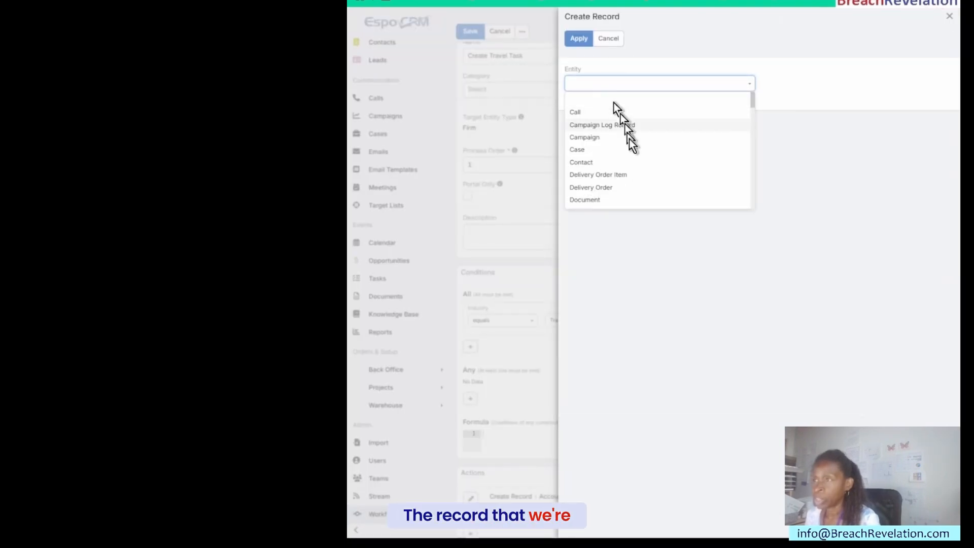
scroll(633, 150, down, 2)
scroll(632, 150, down, 8)
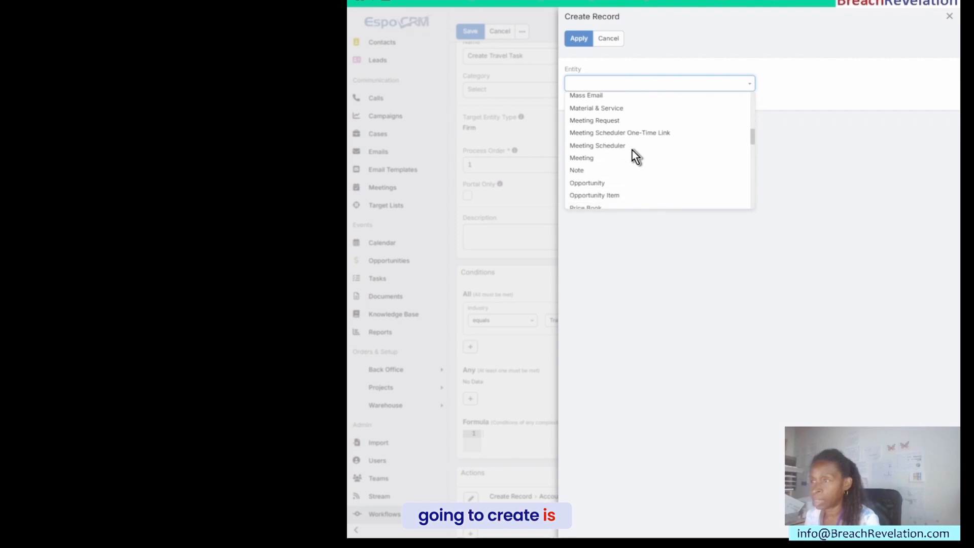
scroll(632, 150, down, 8)
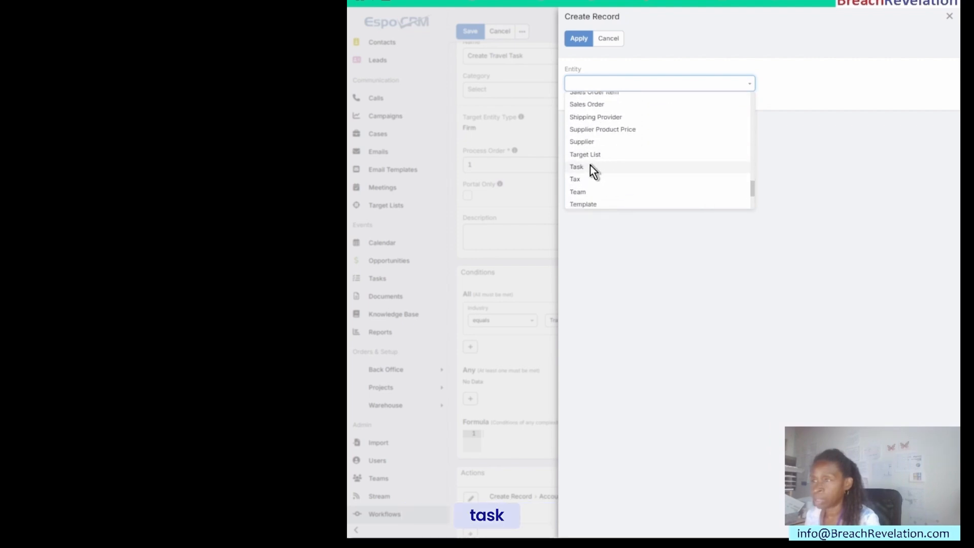
click(590, 167)
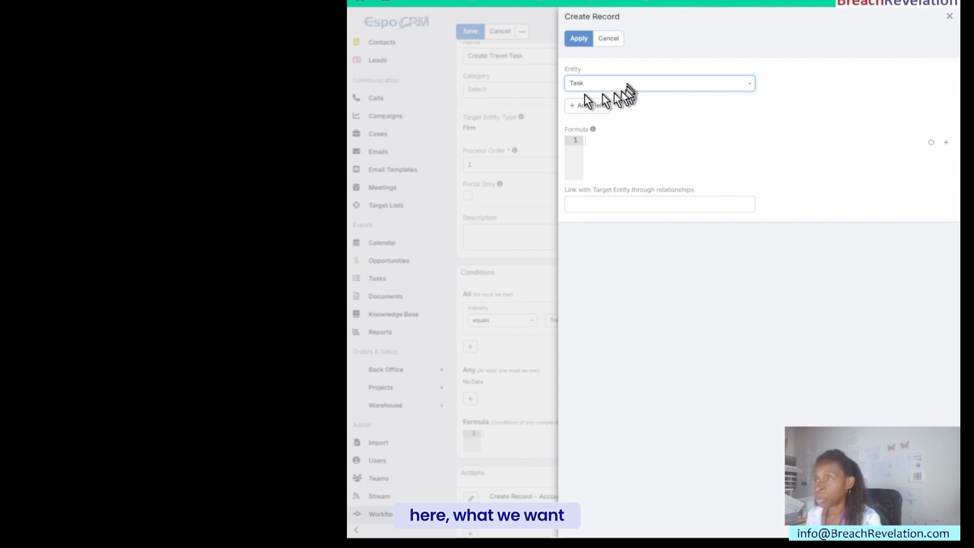
Add the Name field to the task-creation action and set its value to "New Travel Task"
click(593, 106)
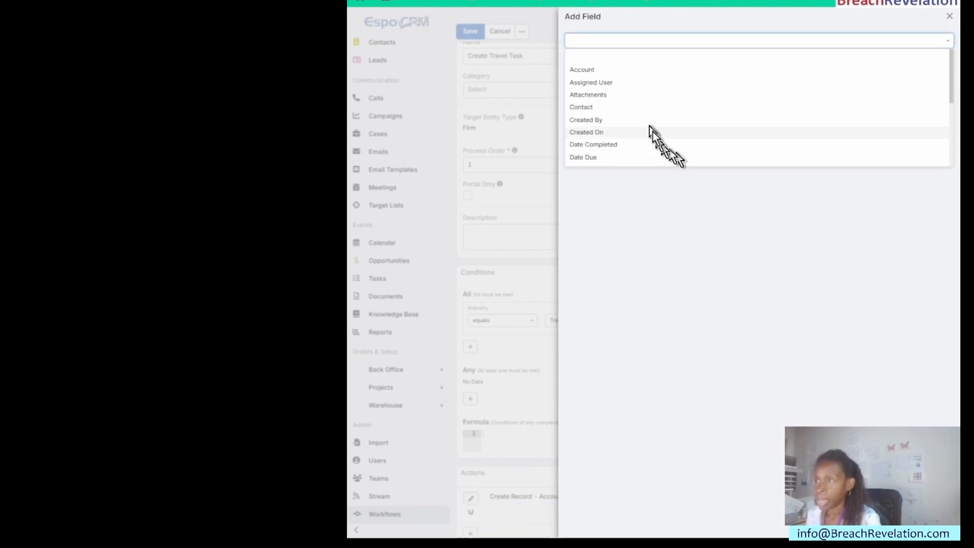
text(n)
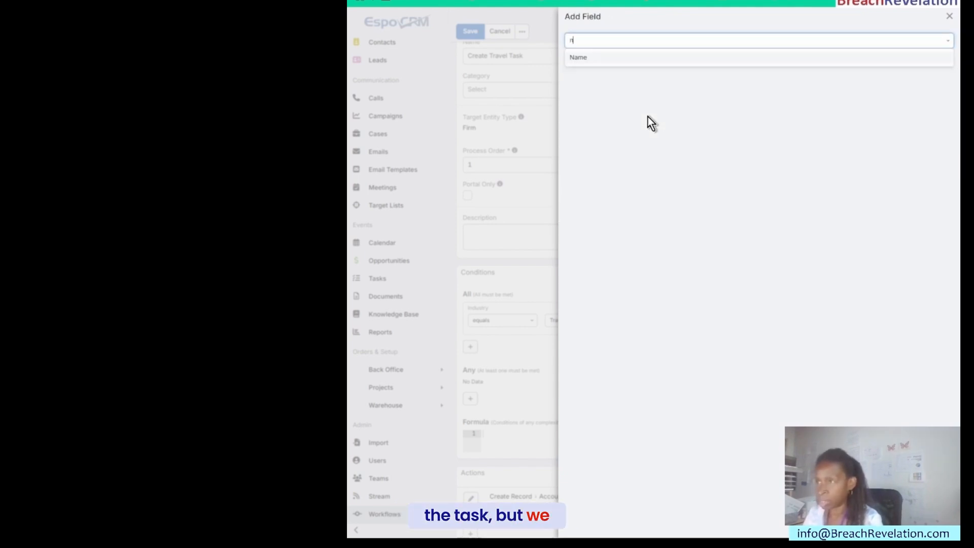
click(574, 60)
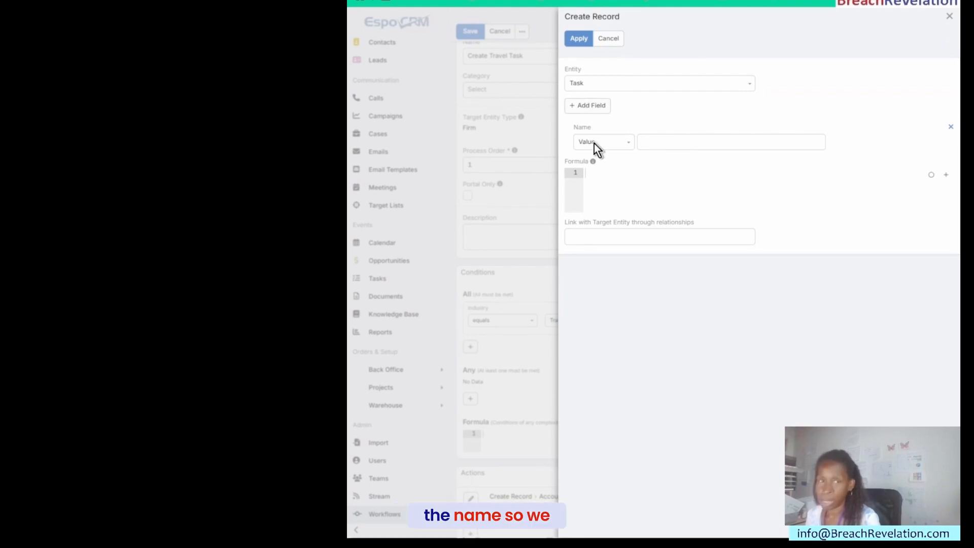
click(647, 140)
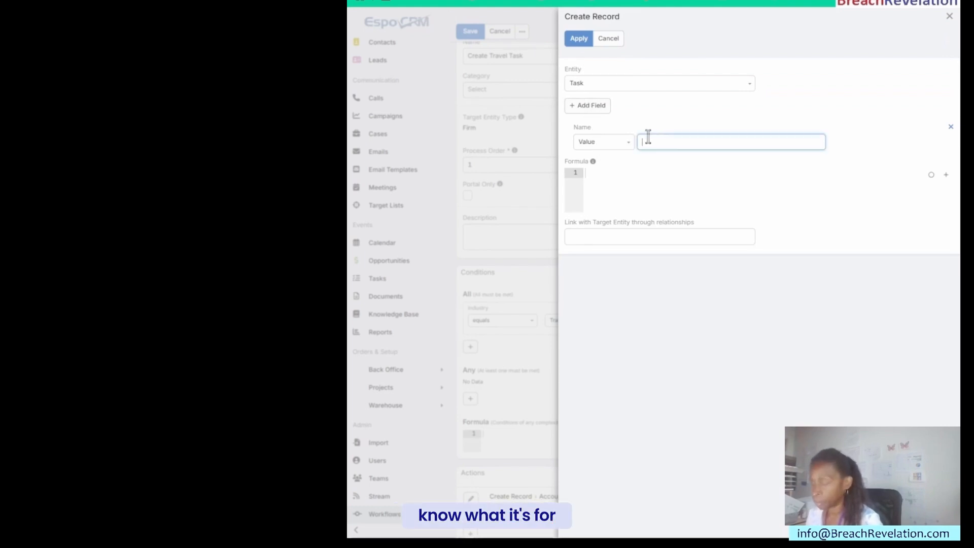
text(Travel Ta)
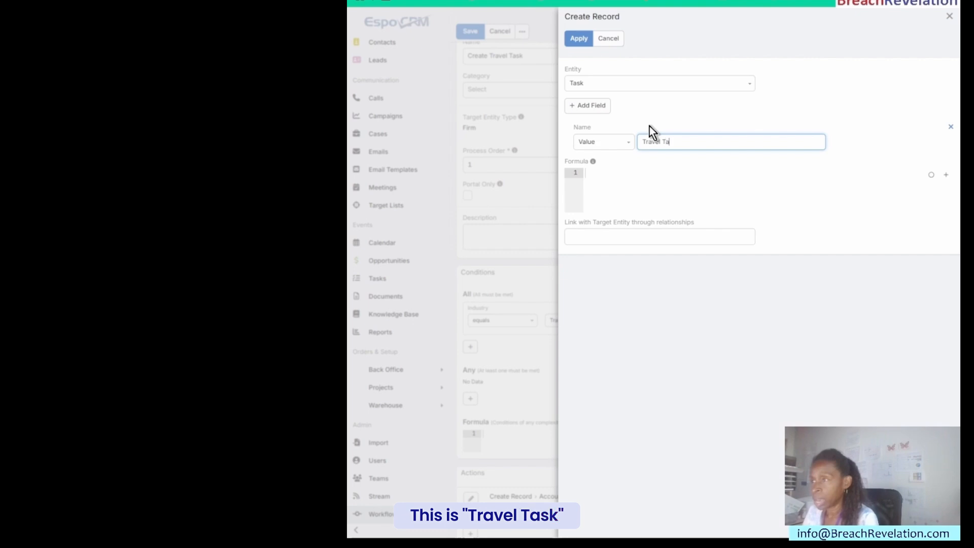
text(sk)
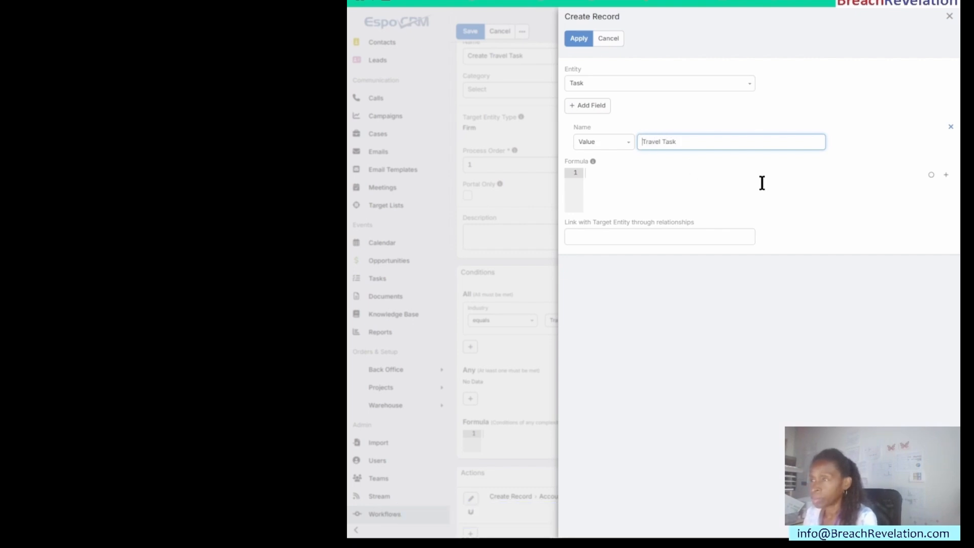
text(New)
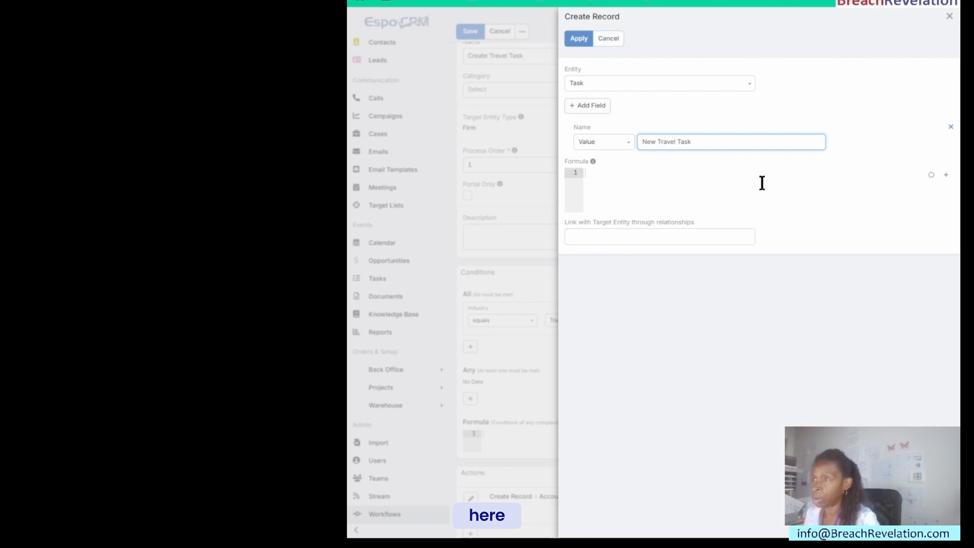
Link the created task to the target entity through the Parent relationship, apply the action and save the workflow rule
click(666, 230)
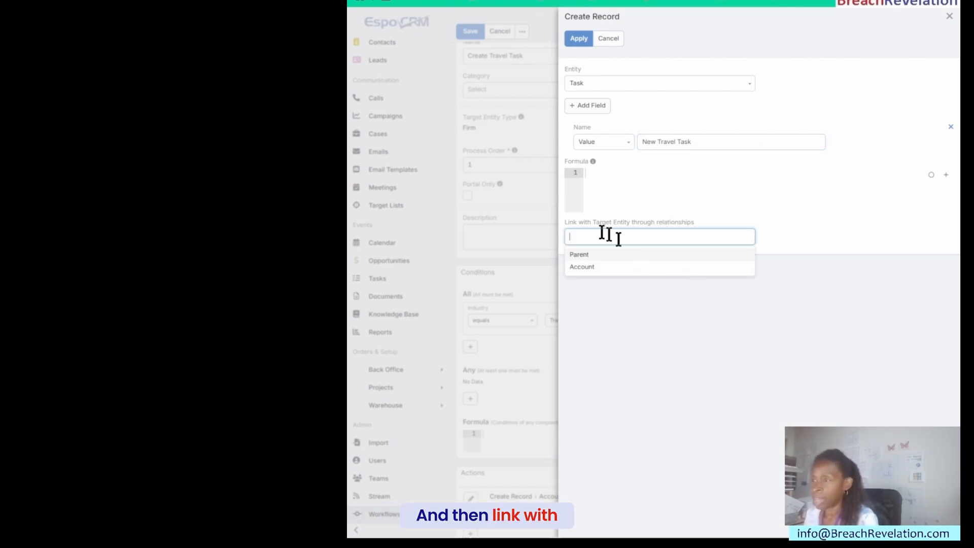
click(638, 257)
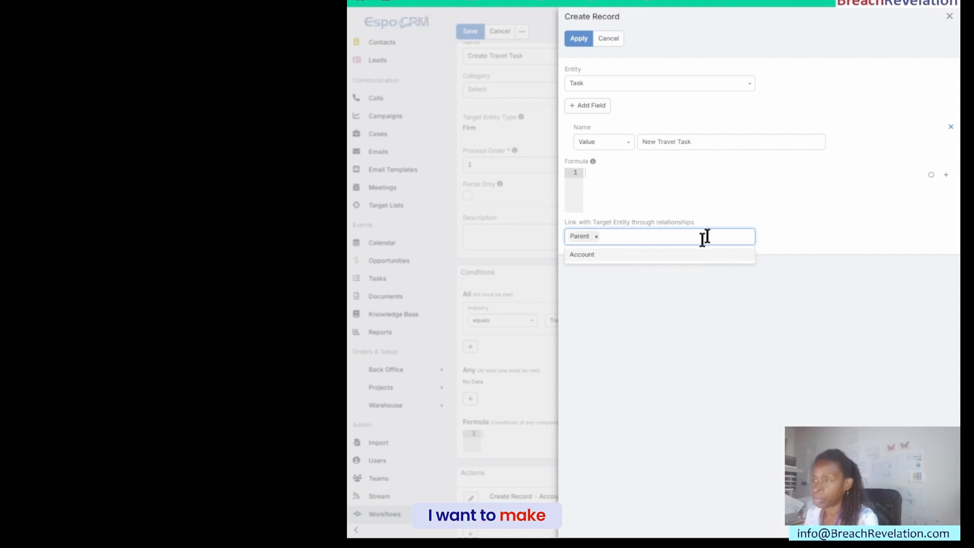
click(723, 218)
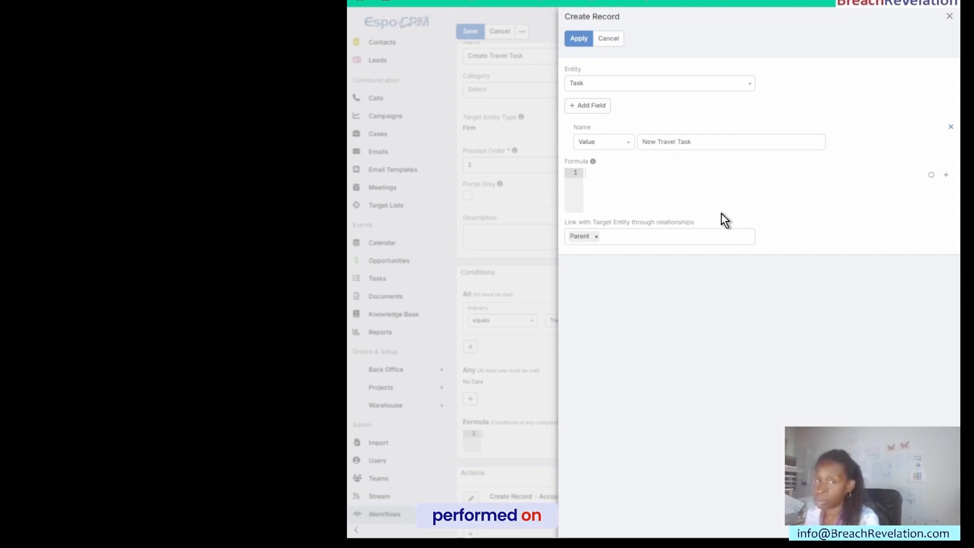
click(581, 42)
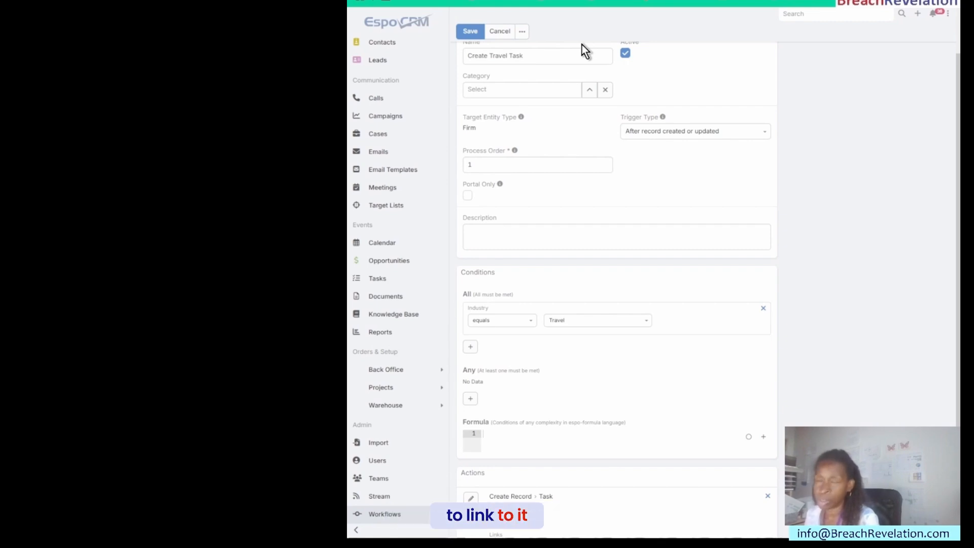
click(468, 35)
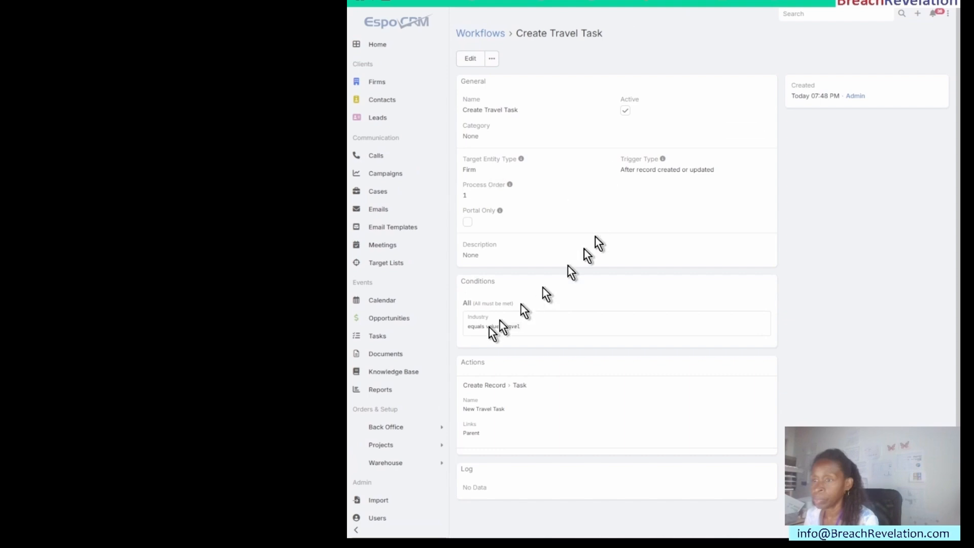
Review the saved rule and check the task list for any existing travel task
scroll(394, 409, down, 2)
scroll(398, 407, up, 2)
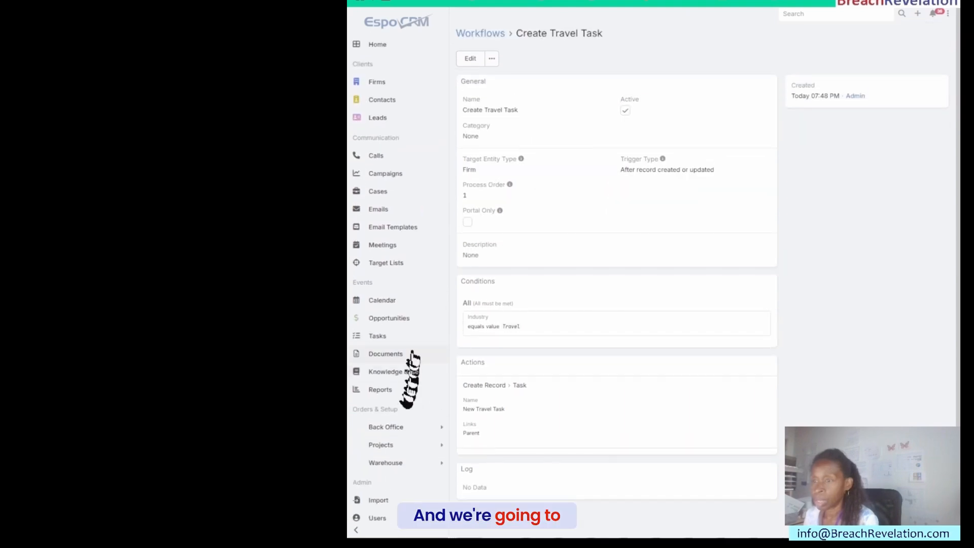
click(387, 337)
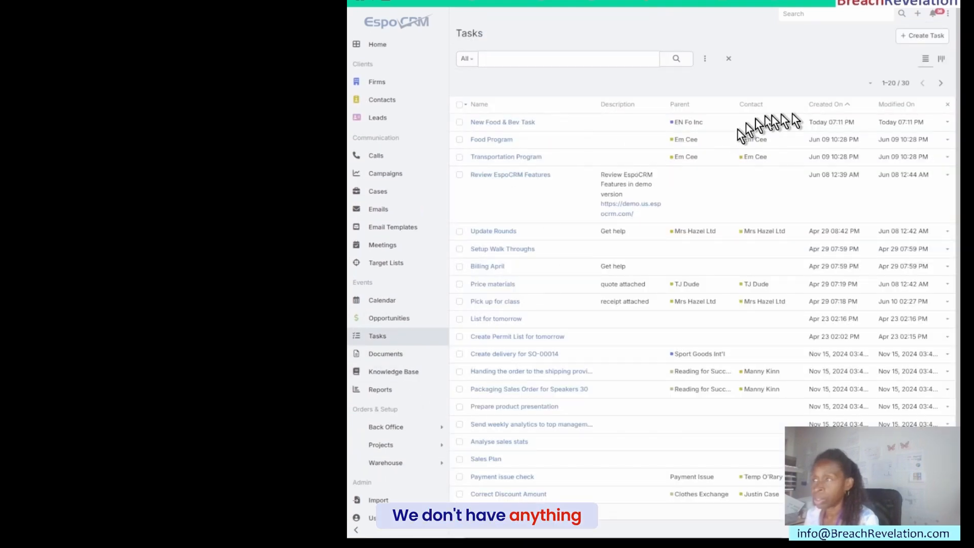
click(828, 105)
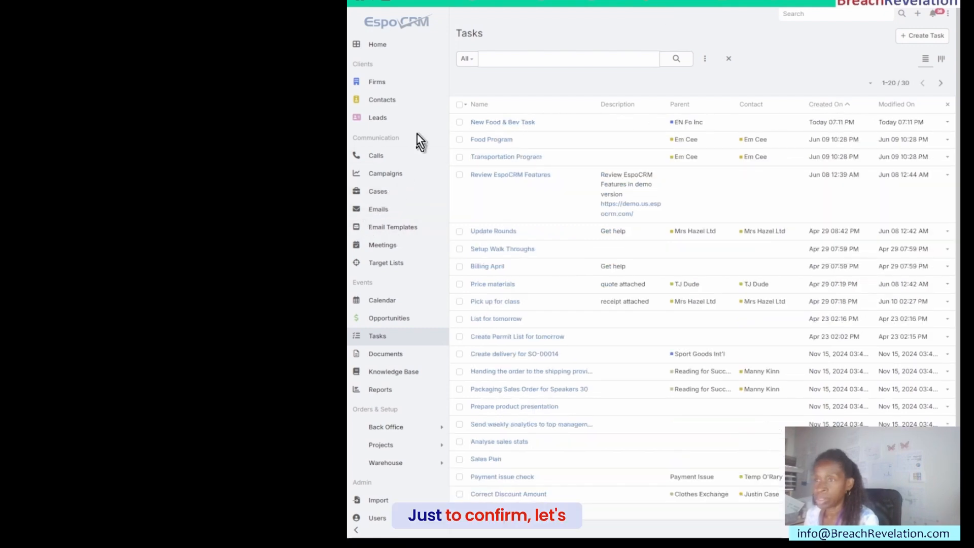
Change the industry of the firm Info Biz to Travel and save it
click(380, 82)
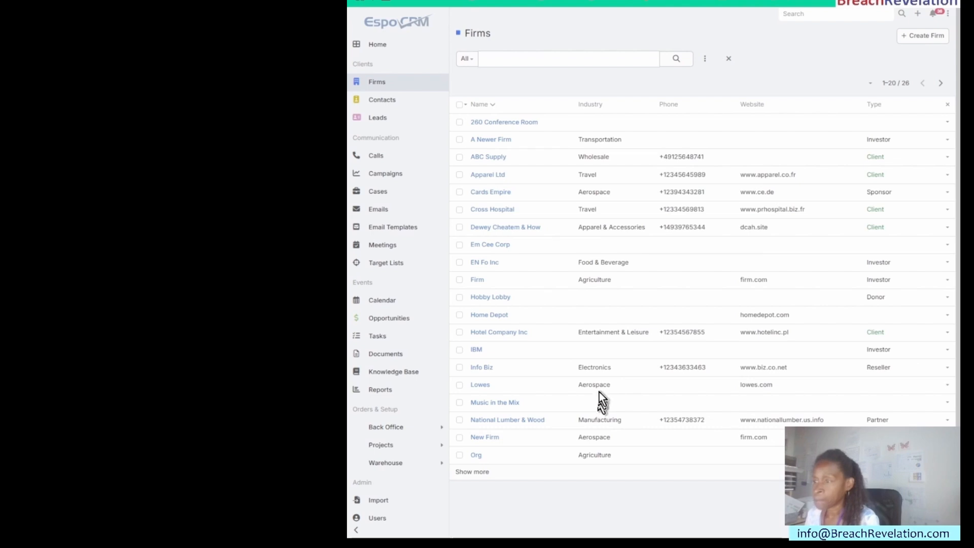
click(477, 369)
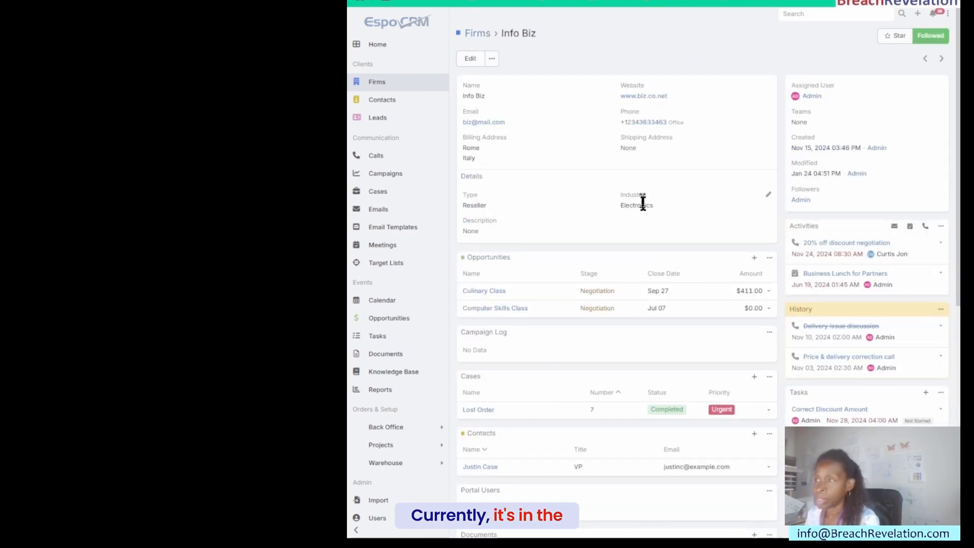
click(769, 196)
scroll(713, 297, down, 3)
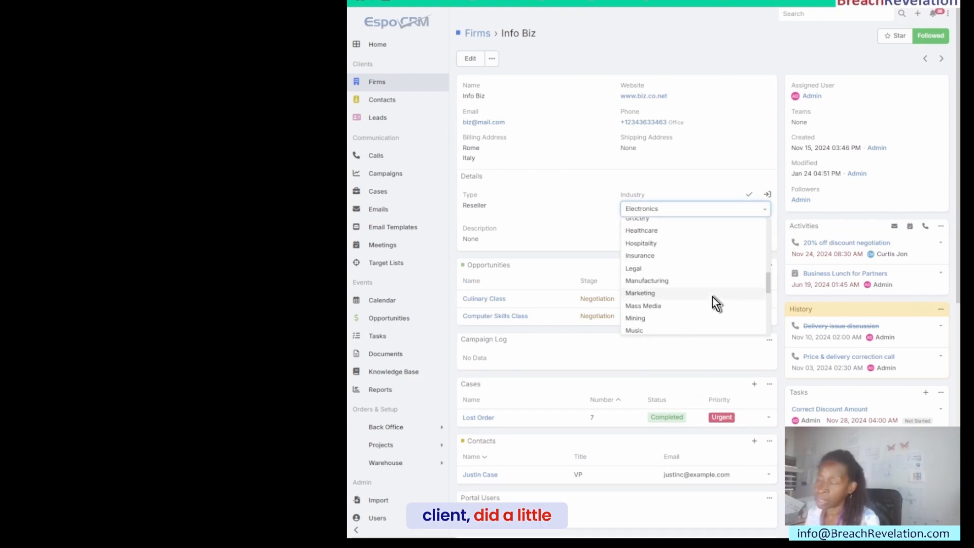
scroll(712, 297, down, 3)
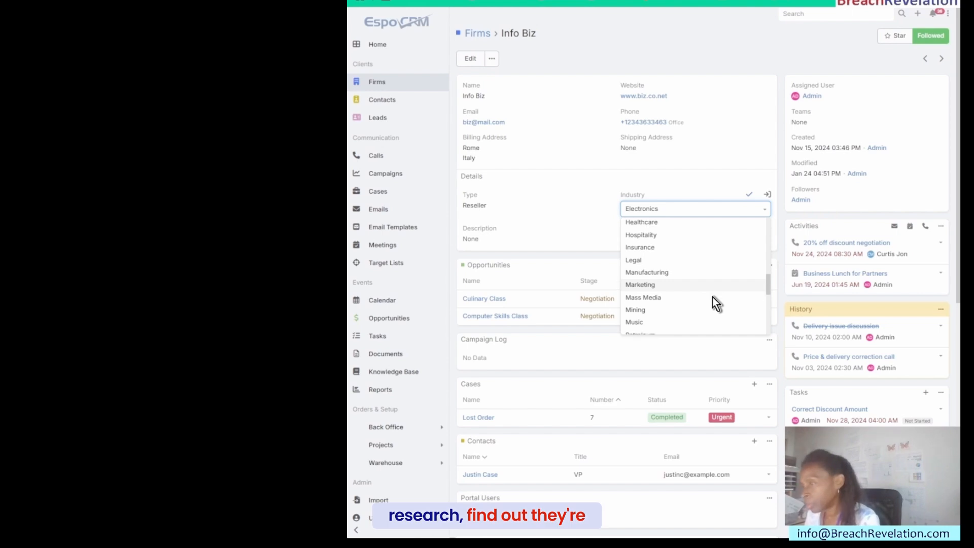
scroll(712, 297, down, 3)
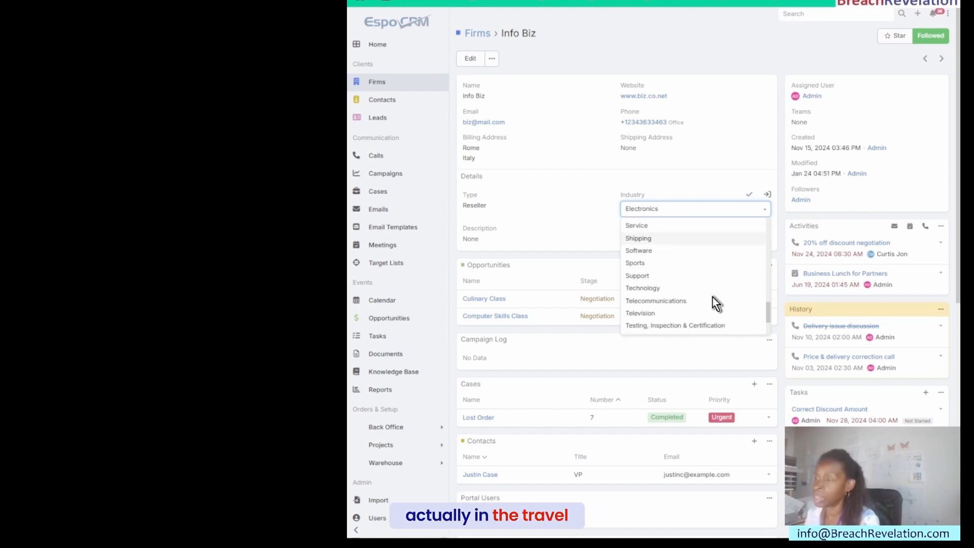
click(659, 295)
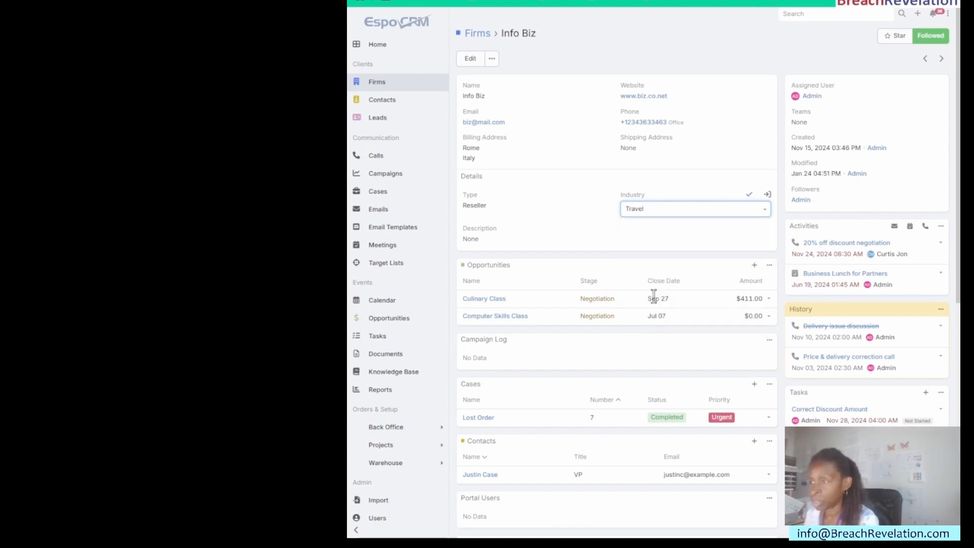
click(750, 195)
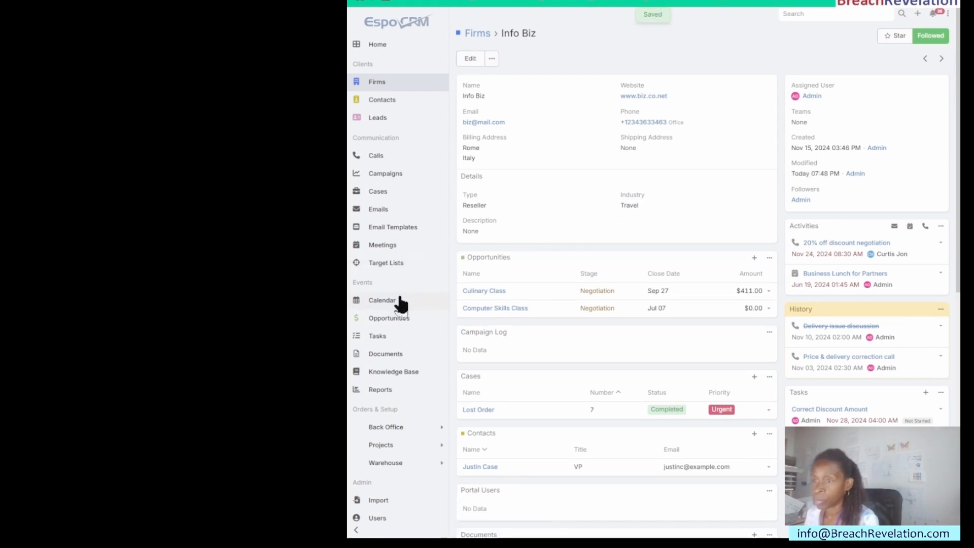
Open the New Travel Task from the task list and assign it to the sales user
click(385, 344)
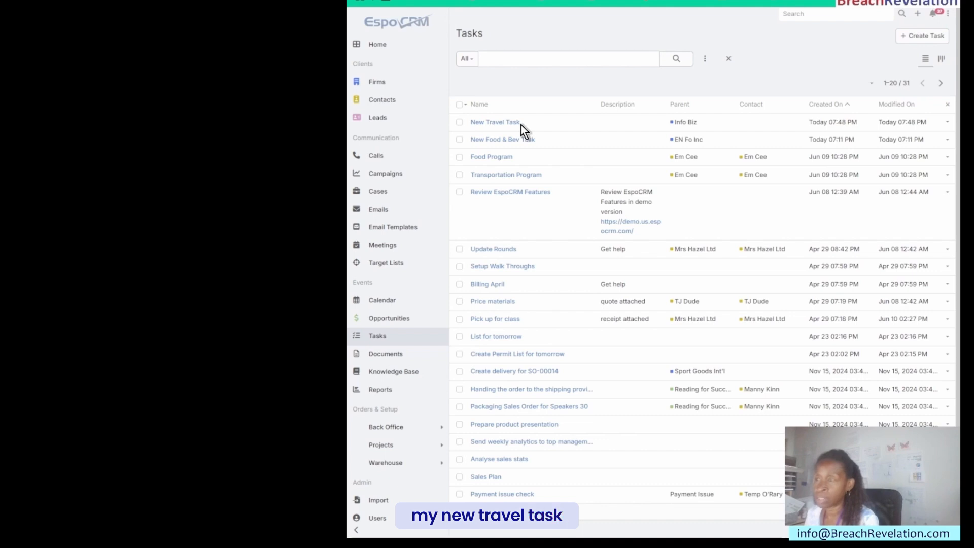
click(494, 124)
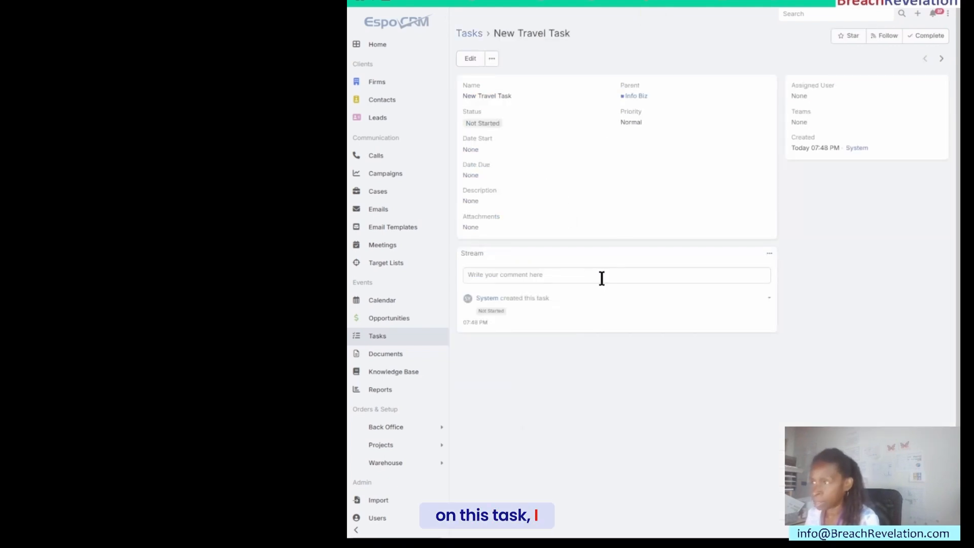
click(939, 86)
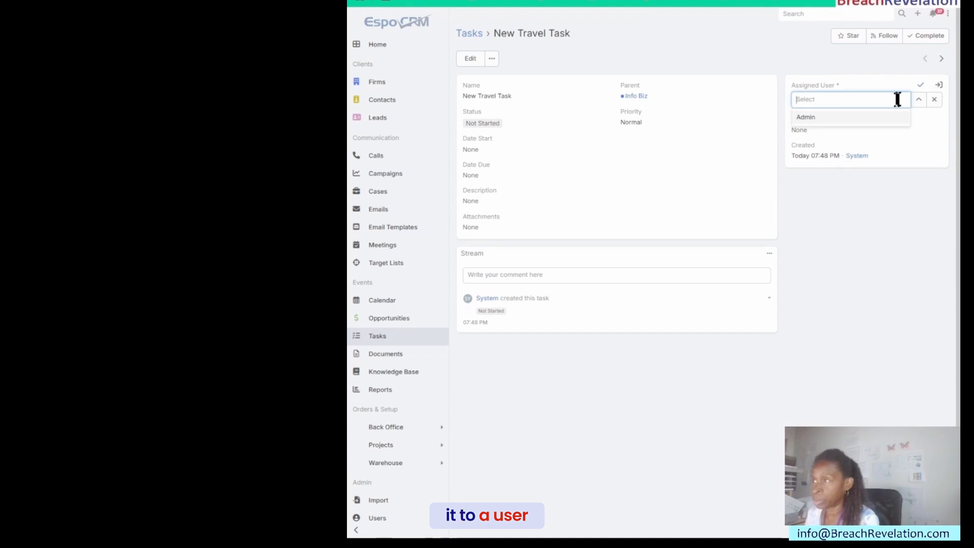
click(918, 102)
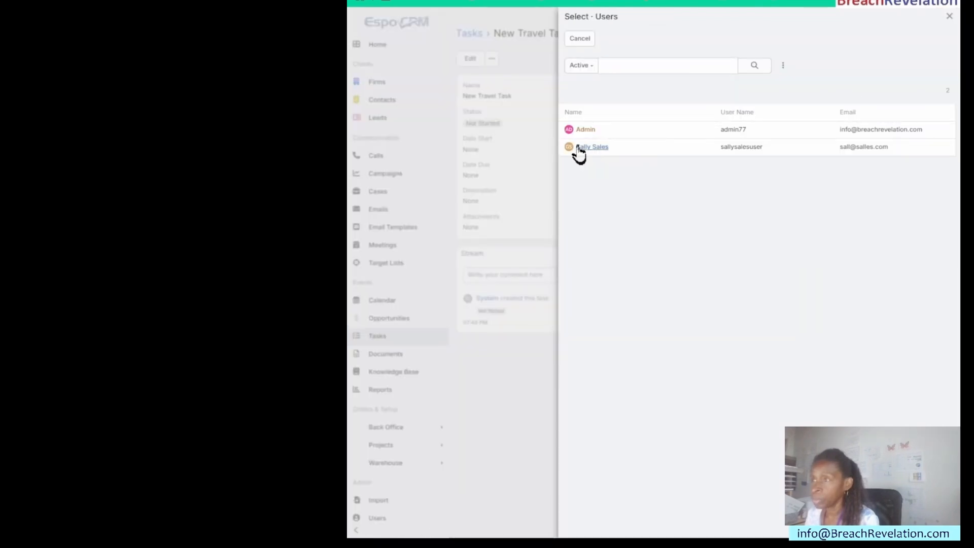
click(589, 147)
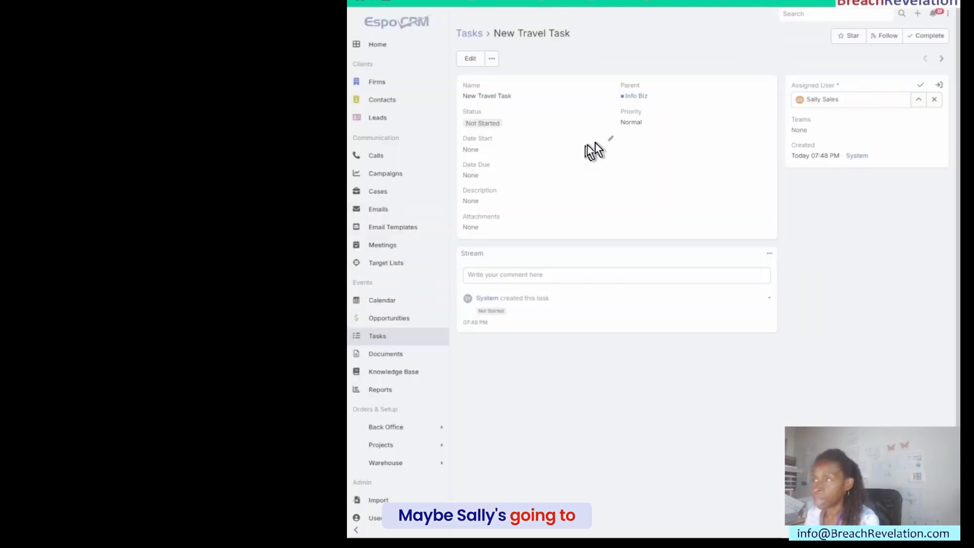
click(920, 85)
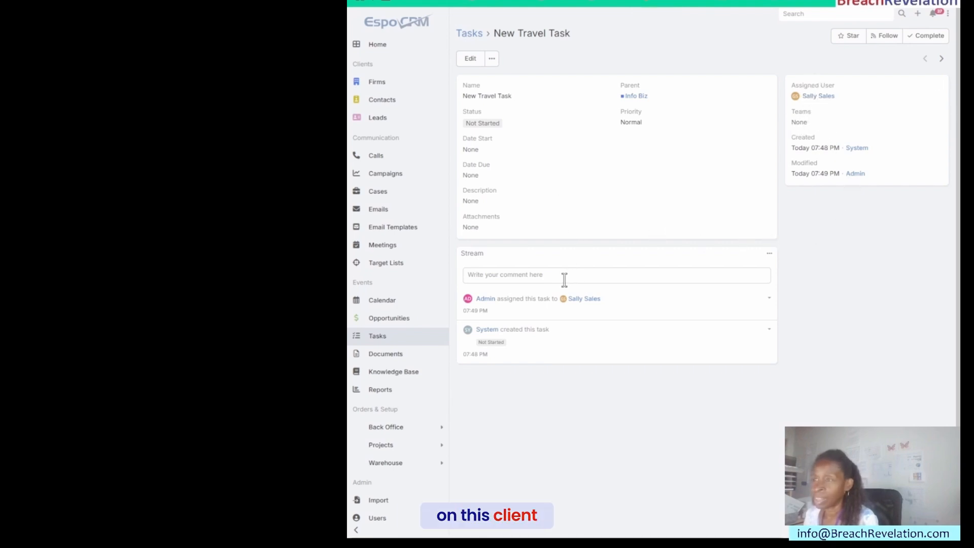
Open the task's parent firm, Info Biz, to review its industry and linked task
click(638, 99)
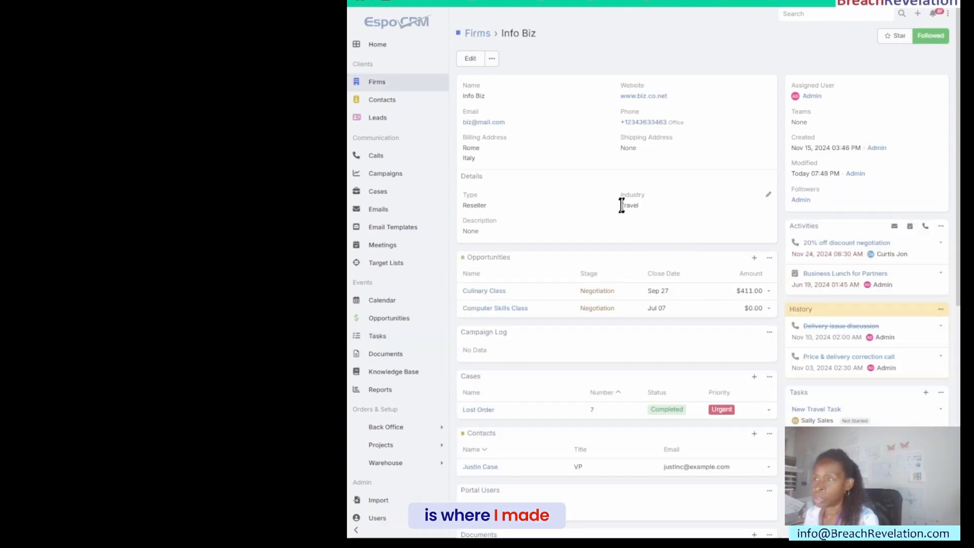